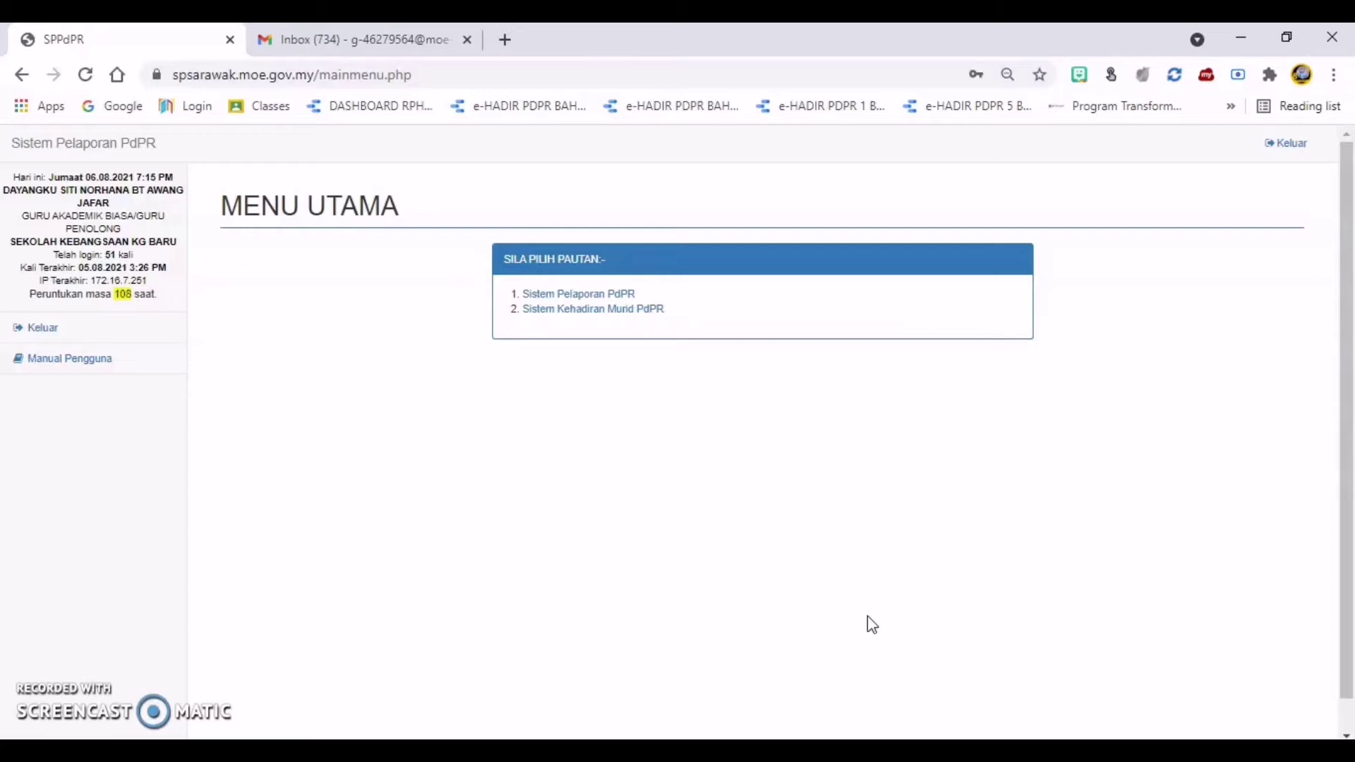
Open the Sistem Kehadiran Murid PdPR attendance system from the main menu
{"action": "left_click", "coordinate": [484, 504]}
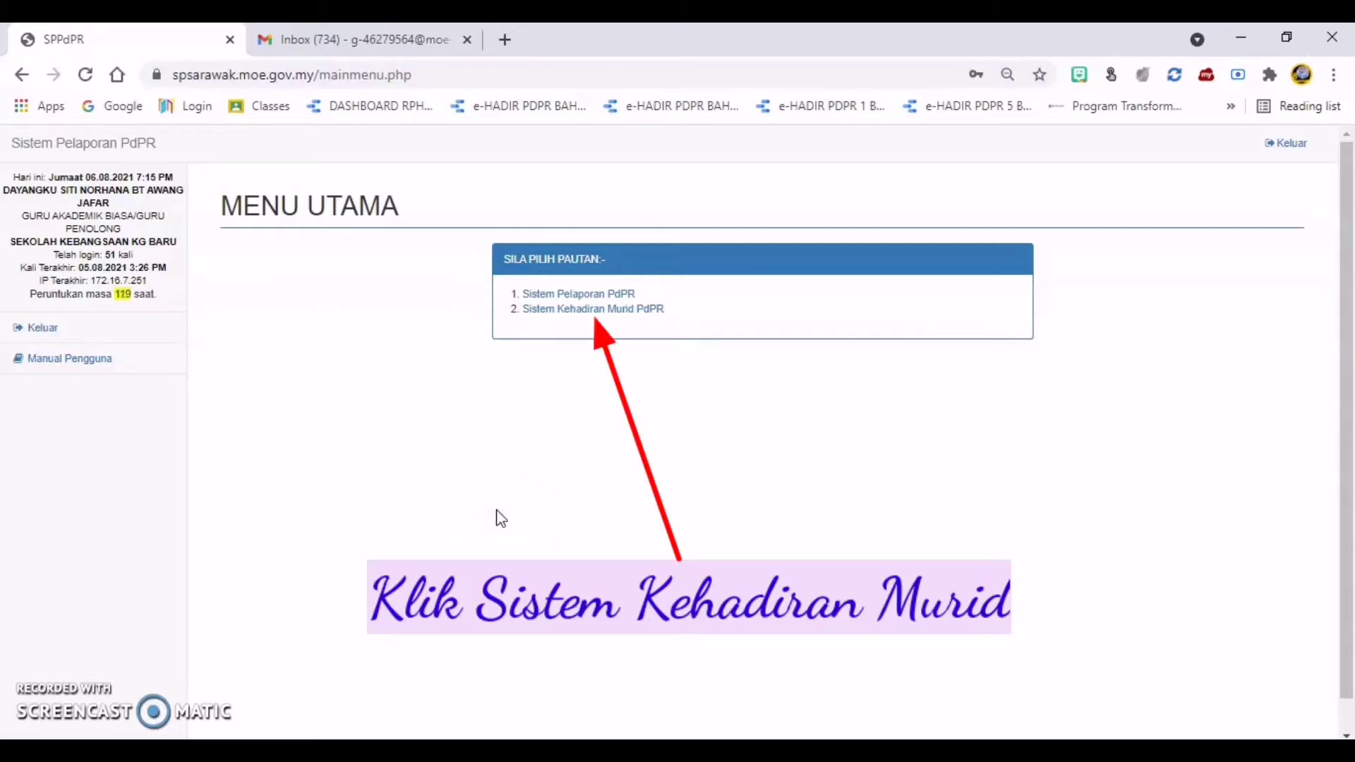
{"action": "left_click", "coordinate": [509, 562]}
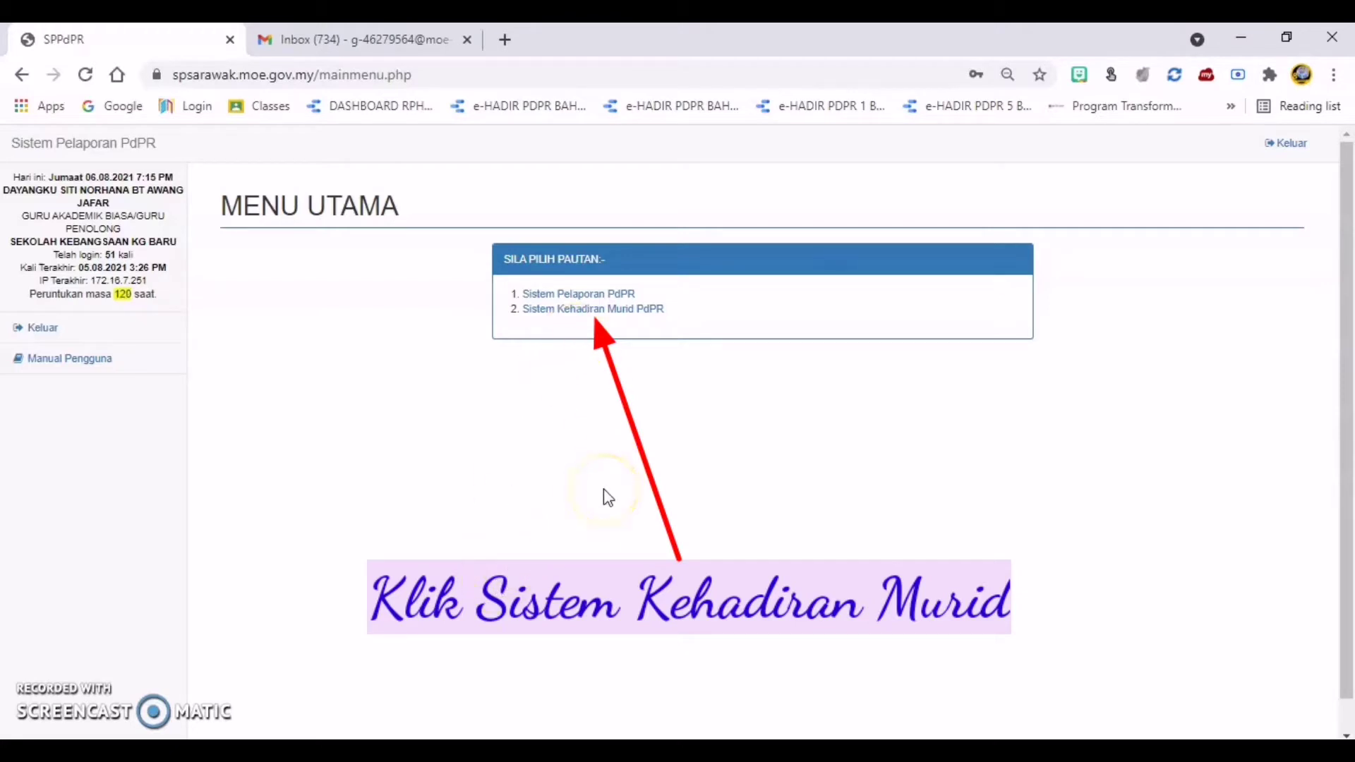
{"action": "left_click", "coordinate": [587, 310]}
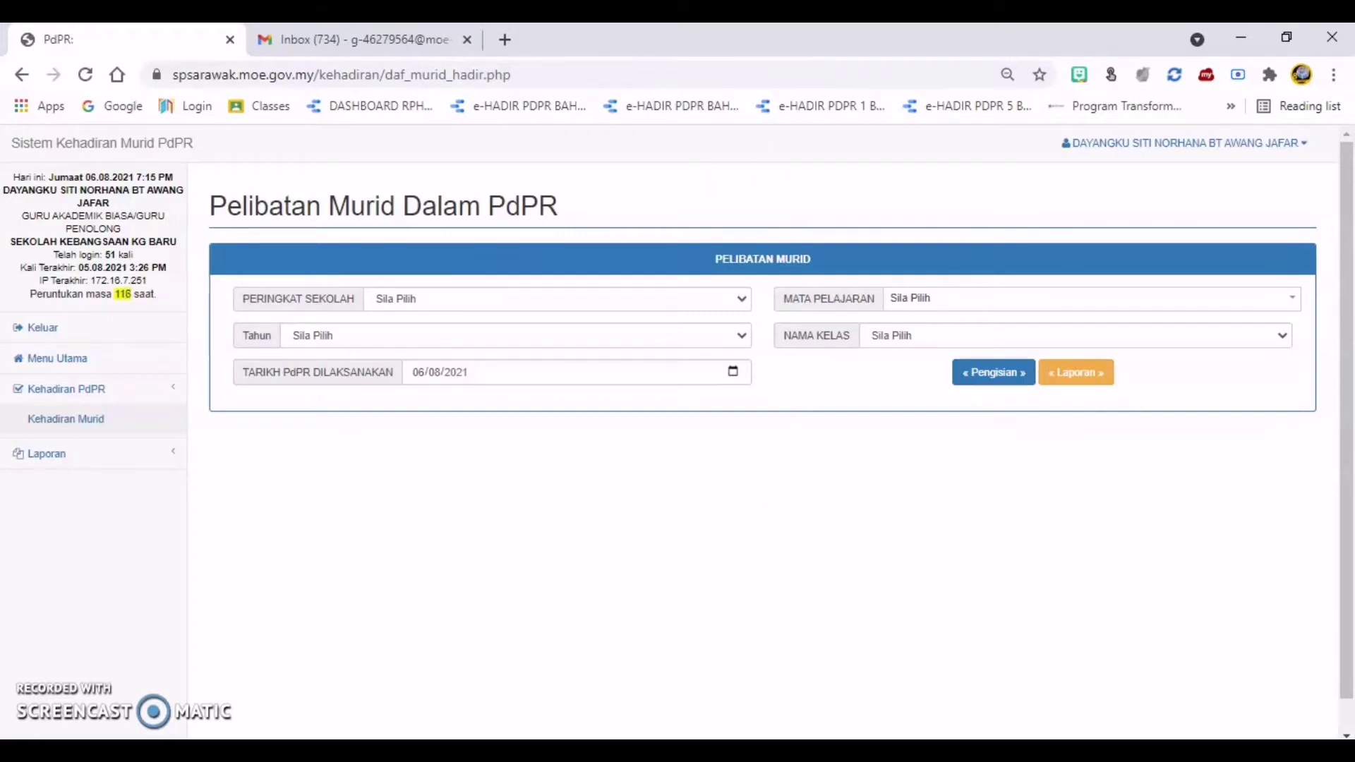
Set the school level (Peringkat Sekolah) to RENDAH and the year (Tahun) to D4
{"action": "left_click", "coordinate": [740, 299]}
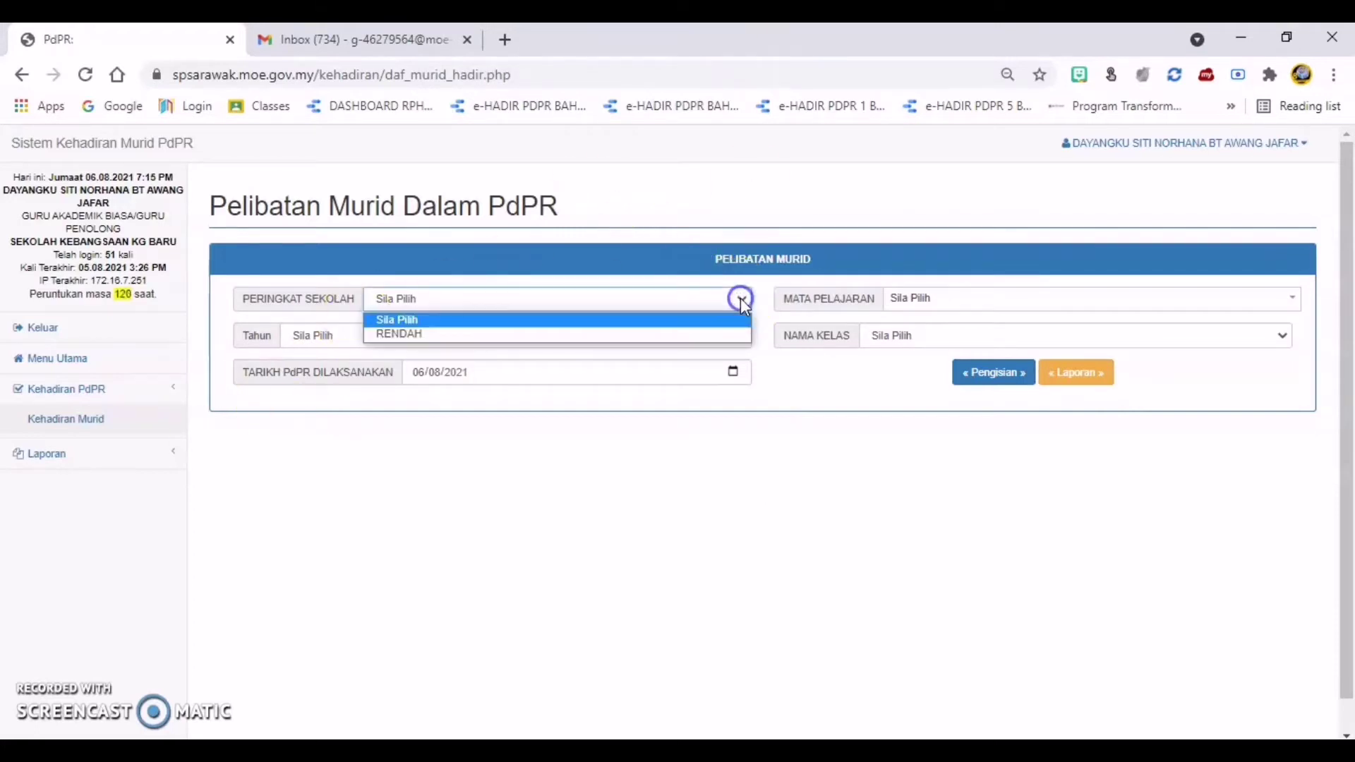
{"action": "left_click", "coordinate": [710, 336]}
{"action": "left_click", "coordinate": [717, 336]}
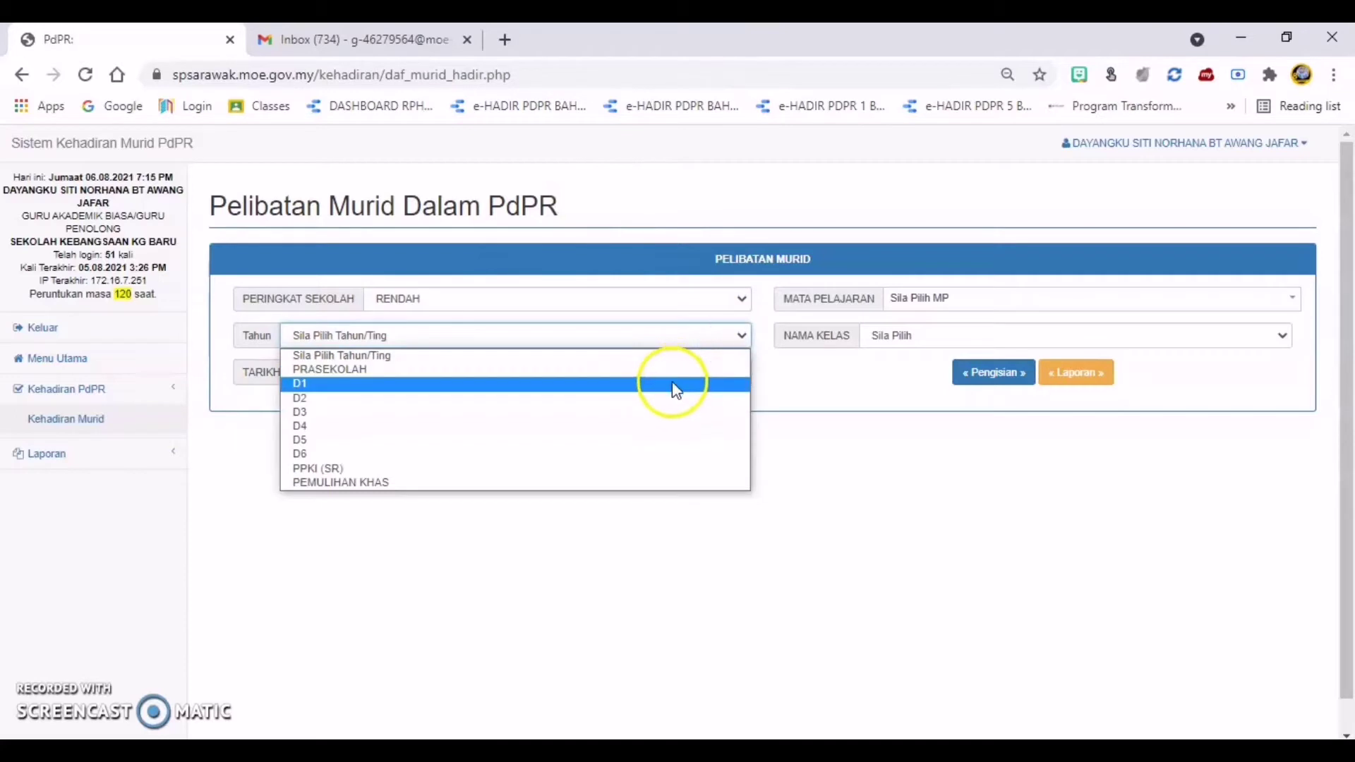
{"action": "left_click", "coordinate": [695, 426]}
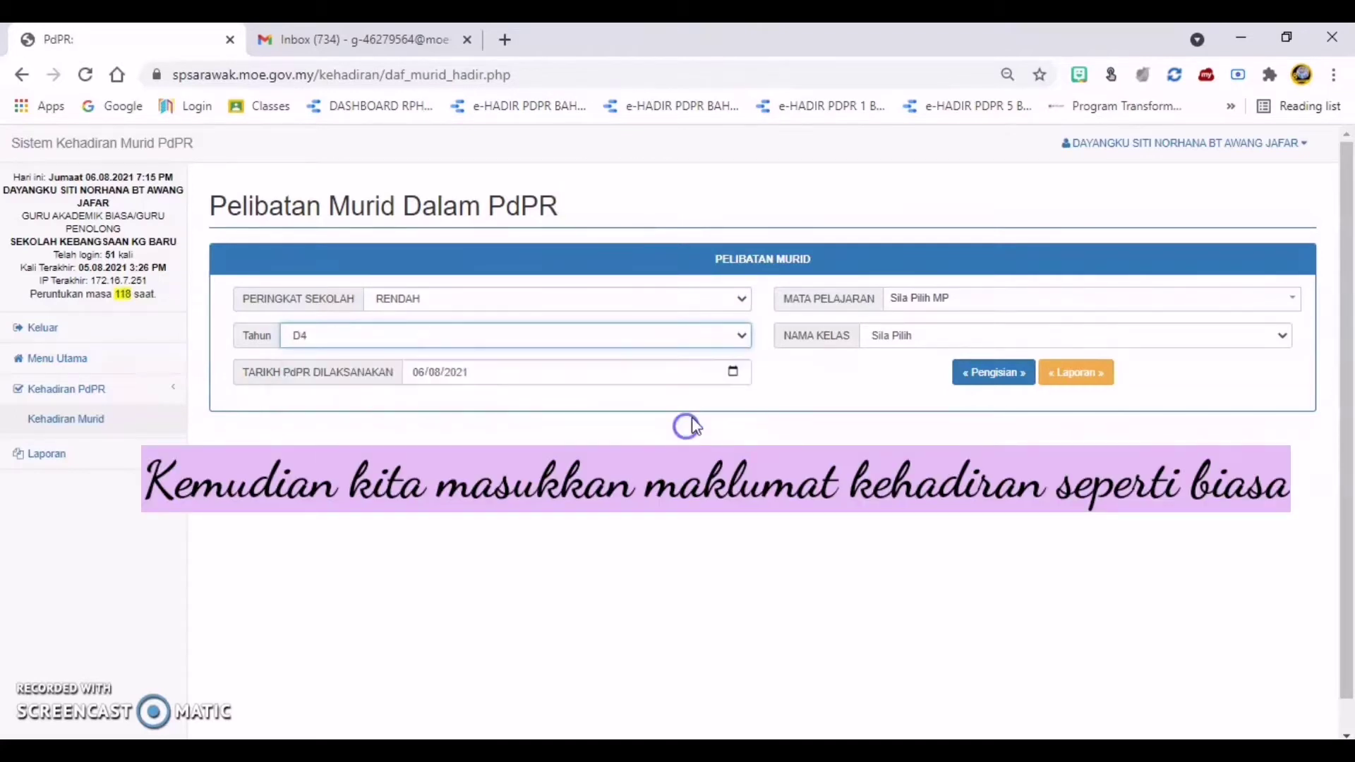
Choose BAHASA INGGERIS as the subject (Mata Pelajaran) and SUPERB as the class name
{"action": "left_click", "coordinate": [1003, 299]}
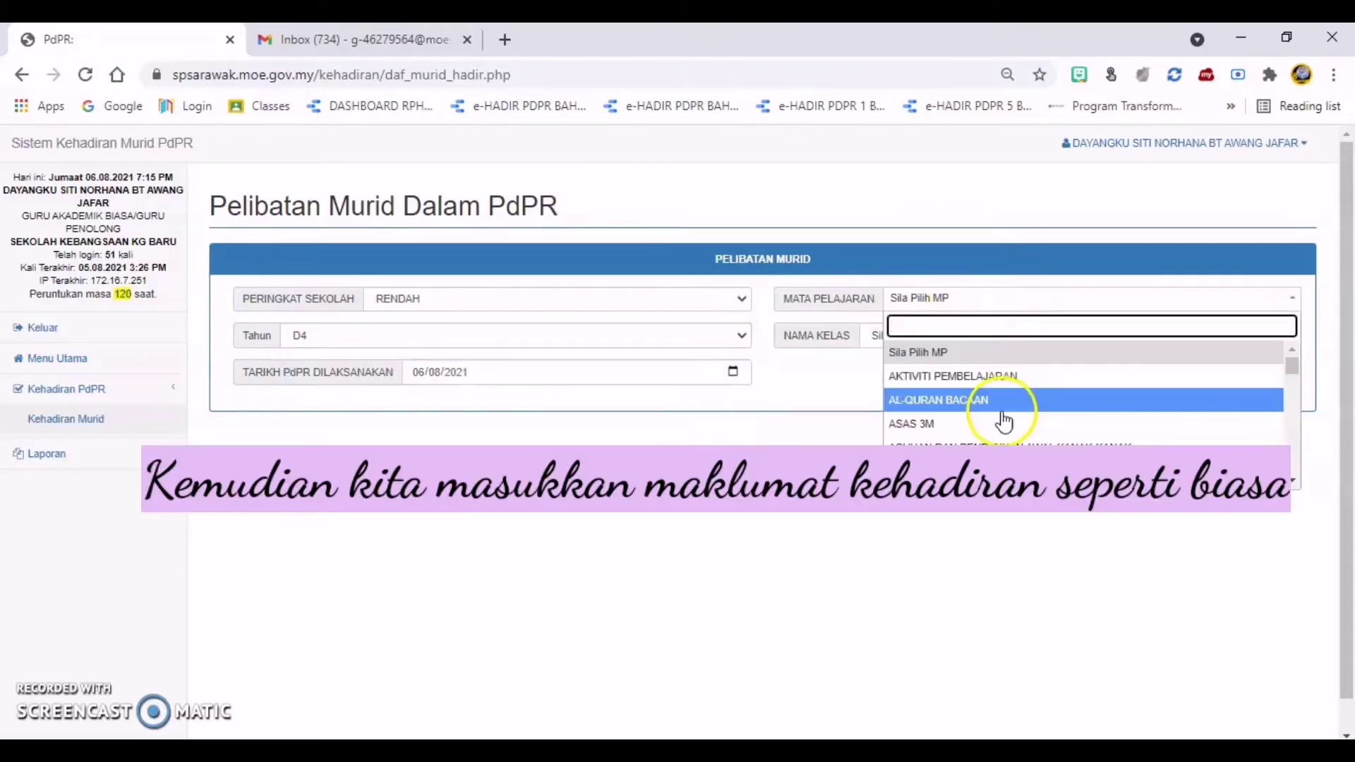
{"action": "scroll", "coordinate": [1004, 422], "scroll_direction": "down", "scroll_amount": 2}
{"action": "left_click", "coordinate": [1001, 372]}
{"action": "left_click", "coordinate": [1017, 342]}
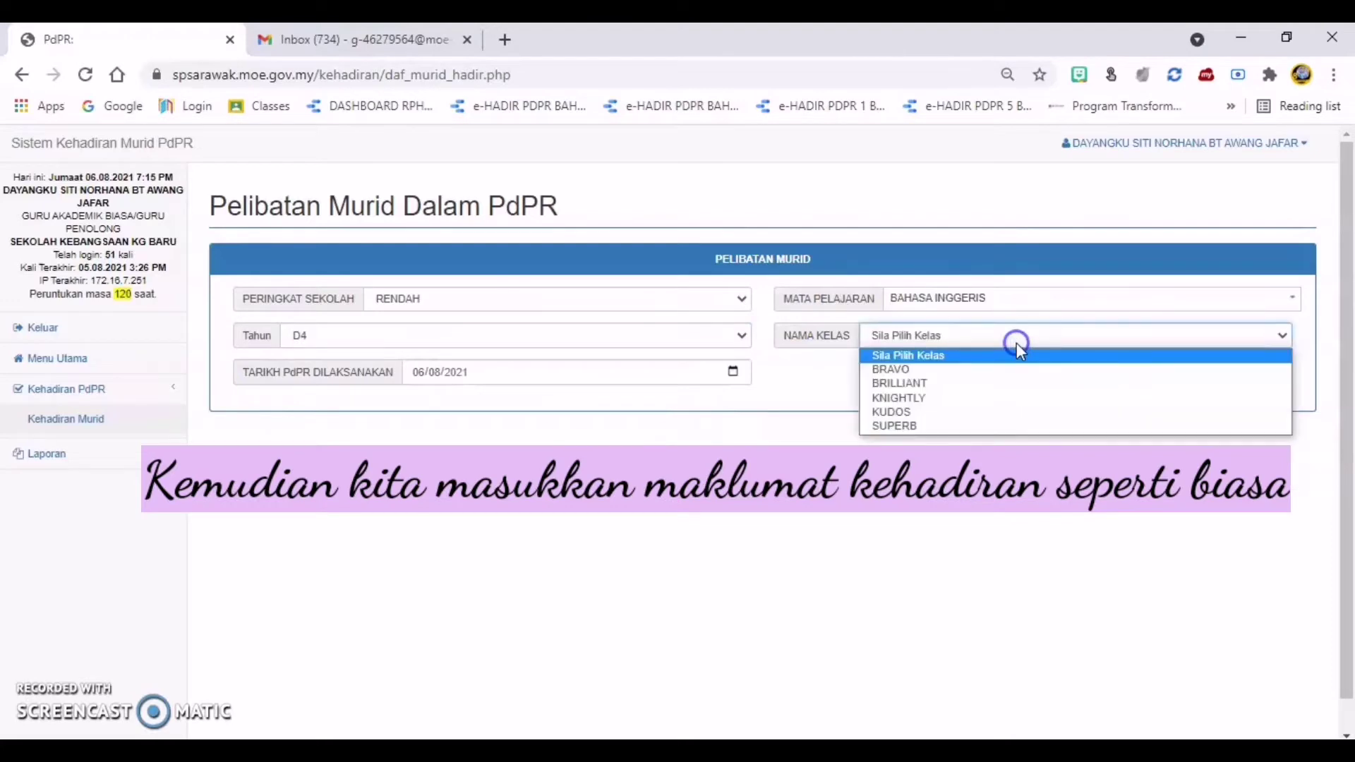
{"action": "left_click", "coordinate": [1001, 427]}
Pick 06/08/2021 as the PdPR date and open the attendance entry list (Pengisian) for the class
{"action": "left_click", "coordinate": [735, 374]}
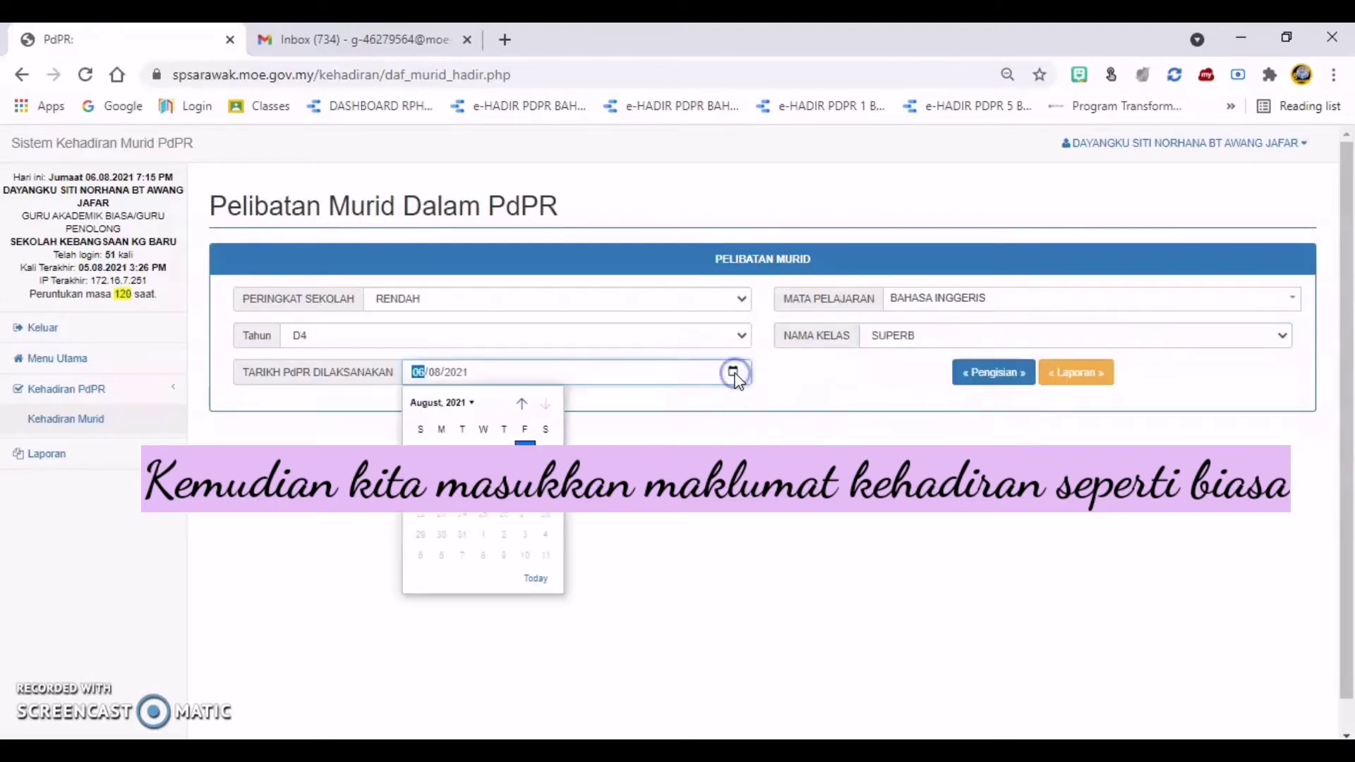
{"action": "left_click", "coordinate": [525, 453]}
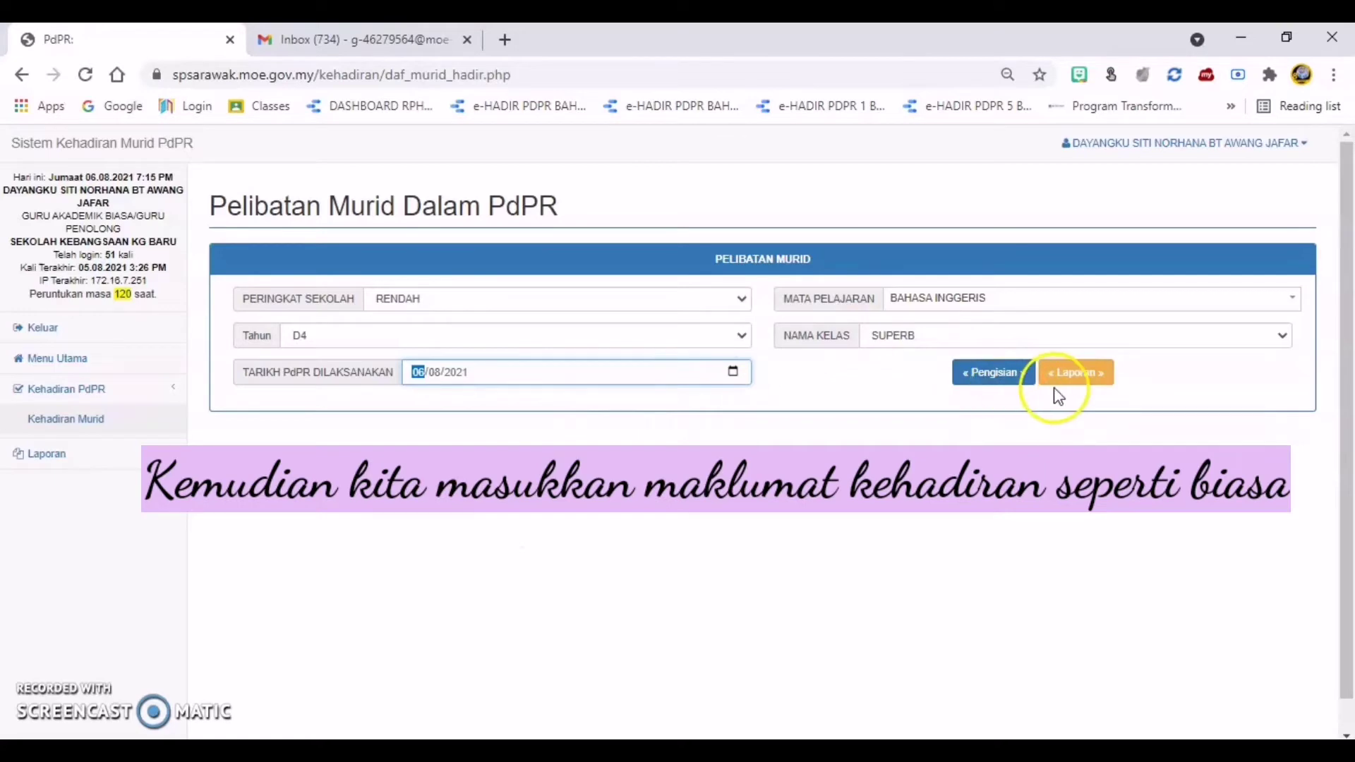
{"action": "left_click", "coordinate": [1010, 382]}
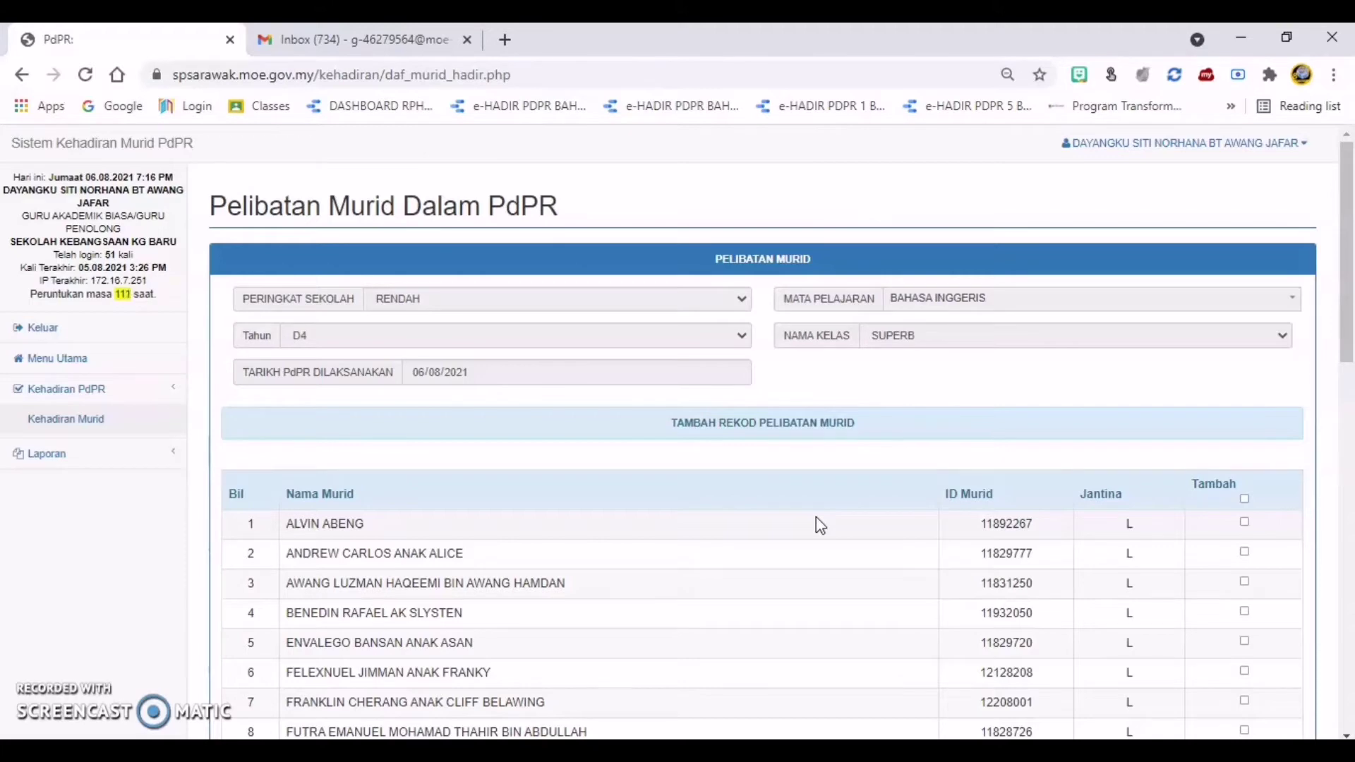
Tick the pupils in rows 17, 19, 25 and 28 in the Tambah column
{"action": "scroll", "coordinate": [918, 542], "scroll_direction": "down", "scroll_amount": 4}
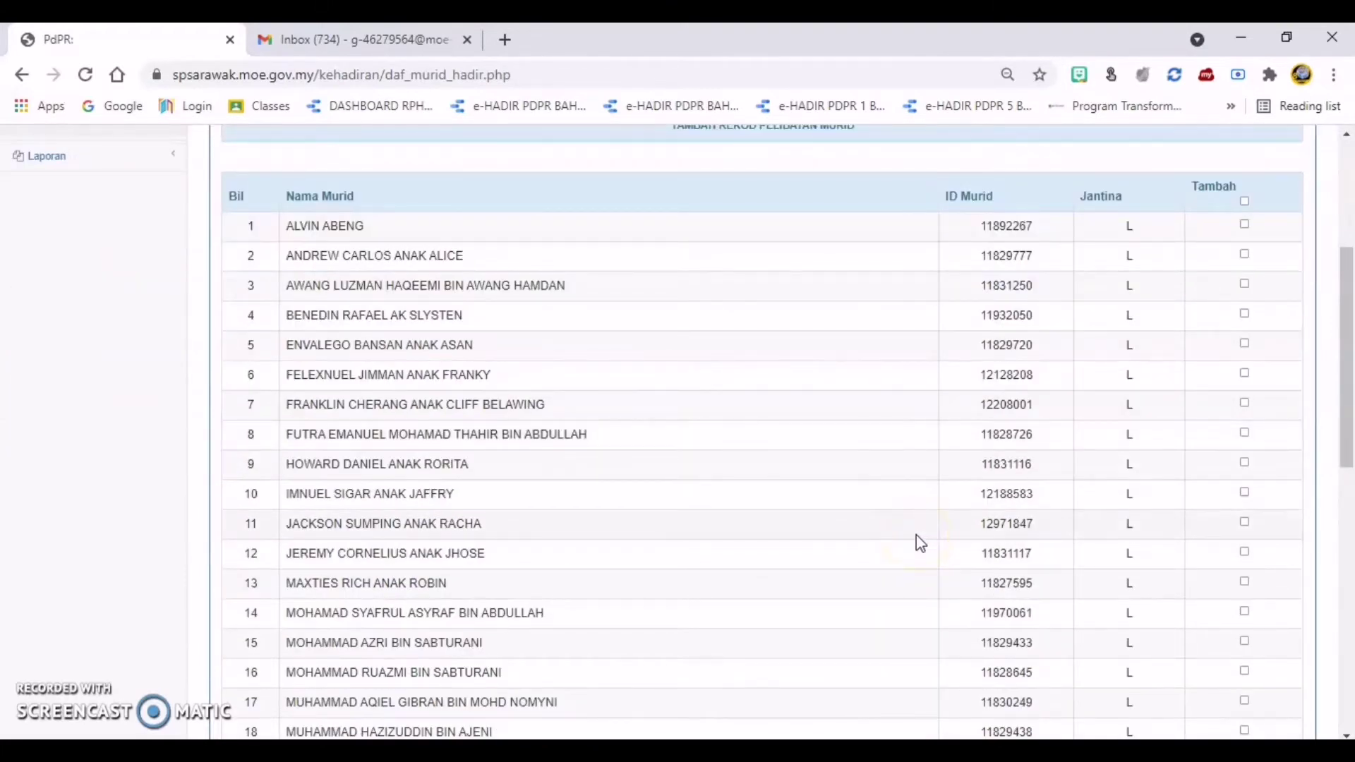
{"action": "scroll", "coordinate": [920, 543], "scroll_direction": "down", "scroll_amount": 3}
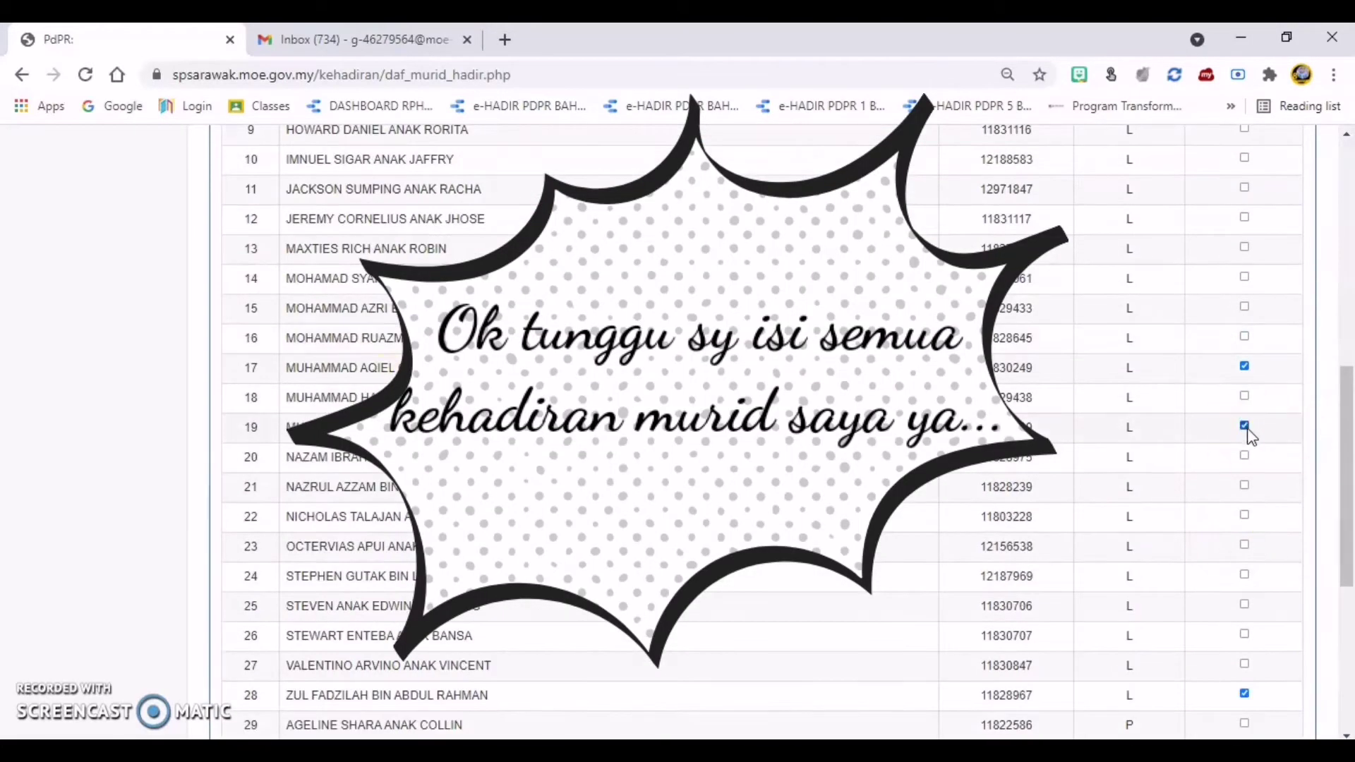
{"action": "scroll", "coordinate": [1243, 424], "scroll_direction": "down", "scroll_amount": 2}
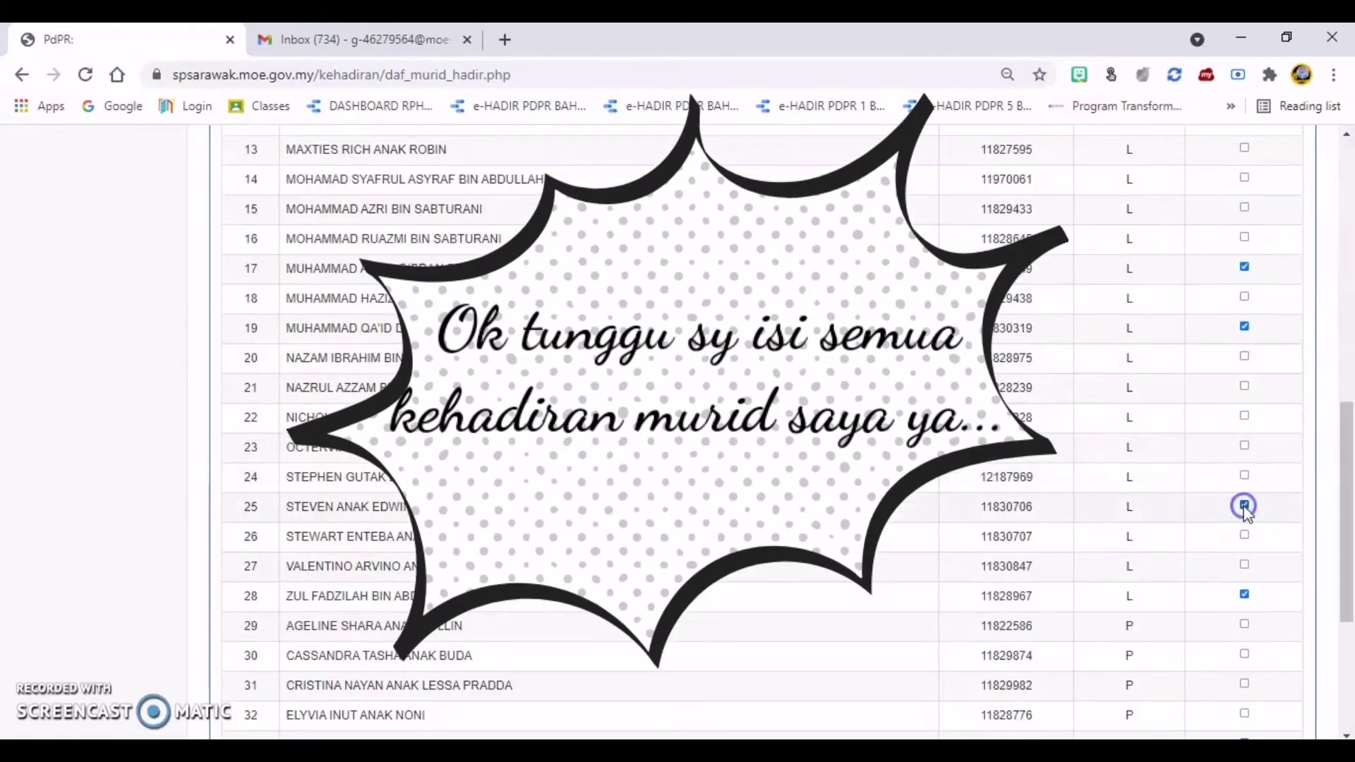
{"action": "left_click", "coordinate": [1245, 506]}
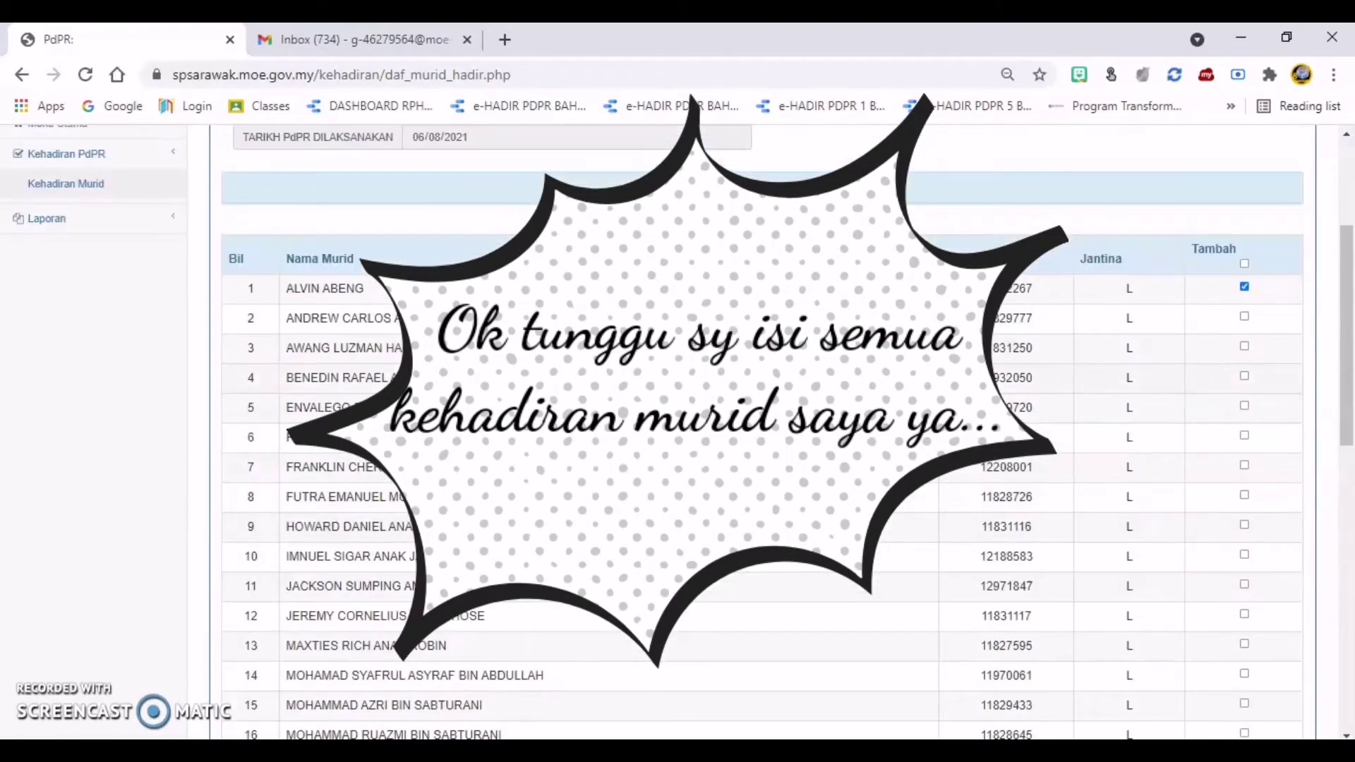
Tick the pupils in rows 1, 3, 7, 14, 18, 21 and 26 in the Tambah column
{"action": "left_click", "coordinate": [1245, 345]}
{"action": "scroll", "coordinate": [1256, 444], "scroll_direction": "down", "scroll_amount": 4}
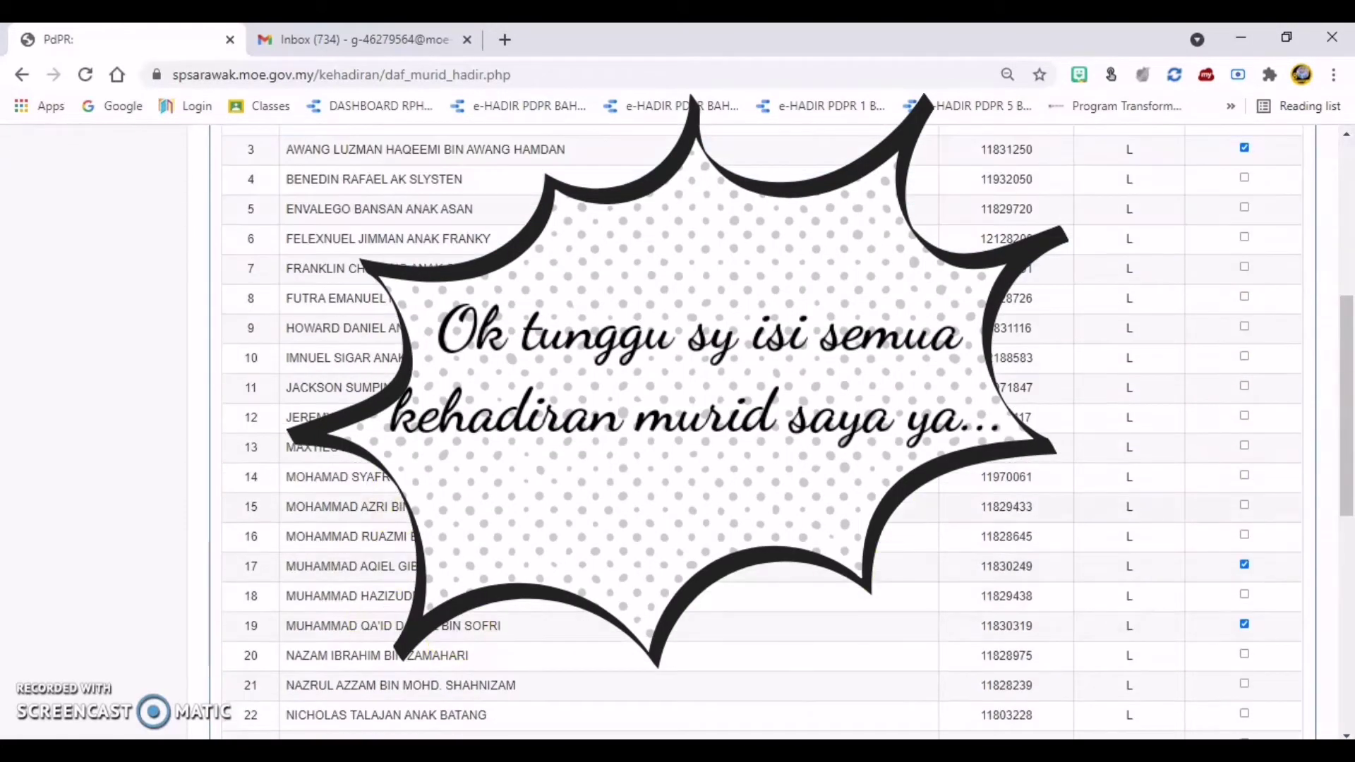
{"action": "scroll", "coordinate": [1192, 559], "scroll_direction": "down", "scroll_amount": 5}
{"action": "scroll", "coordinate": [1241, 635], "scroll_direction": "up", "scroll_amount": 7}
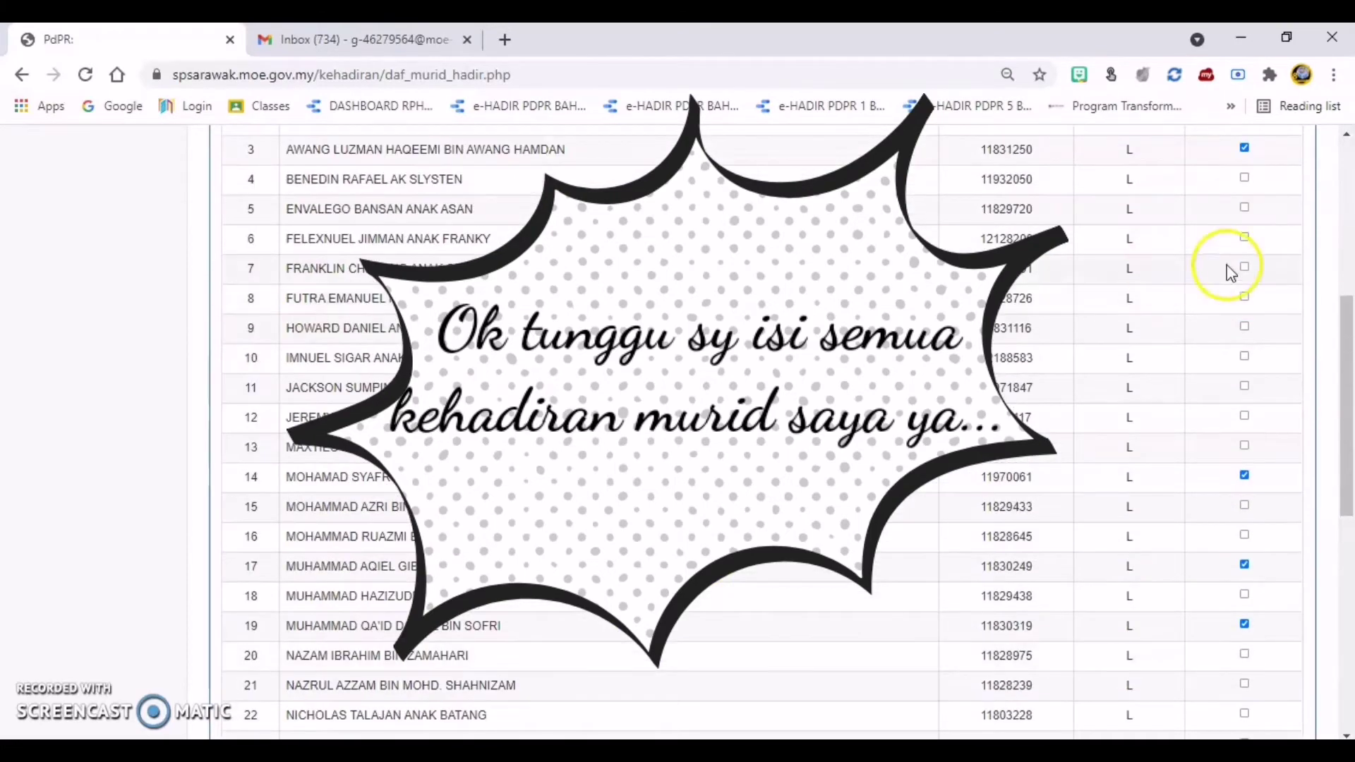
{"action": "left_click", "coordinate": [1245, 267]}
{"action": "scroll", "coordinate": [1245, 267], "scroll_direction": "up", "scroll_amount": 2}
{"action": "scroll", "coordinate": [1331, 409], "scroll_direction": "down", "scroll_amount": 5}
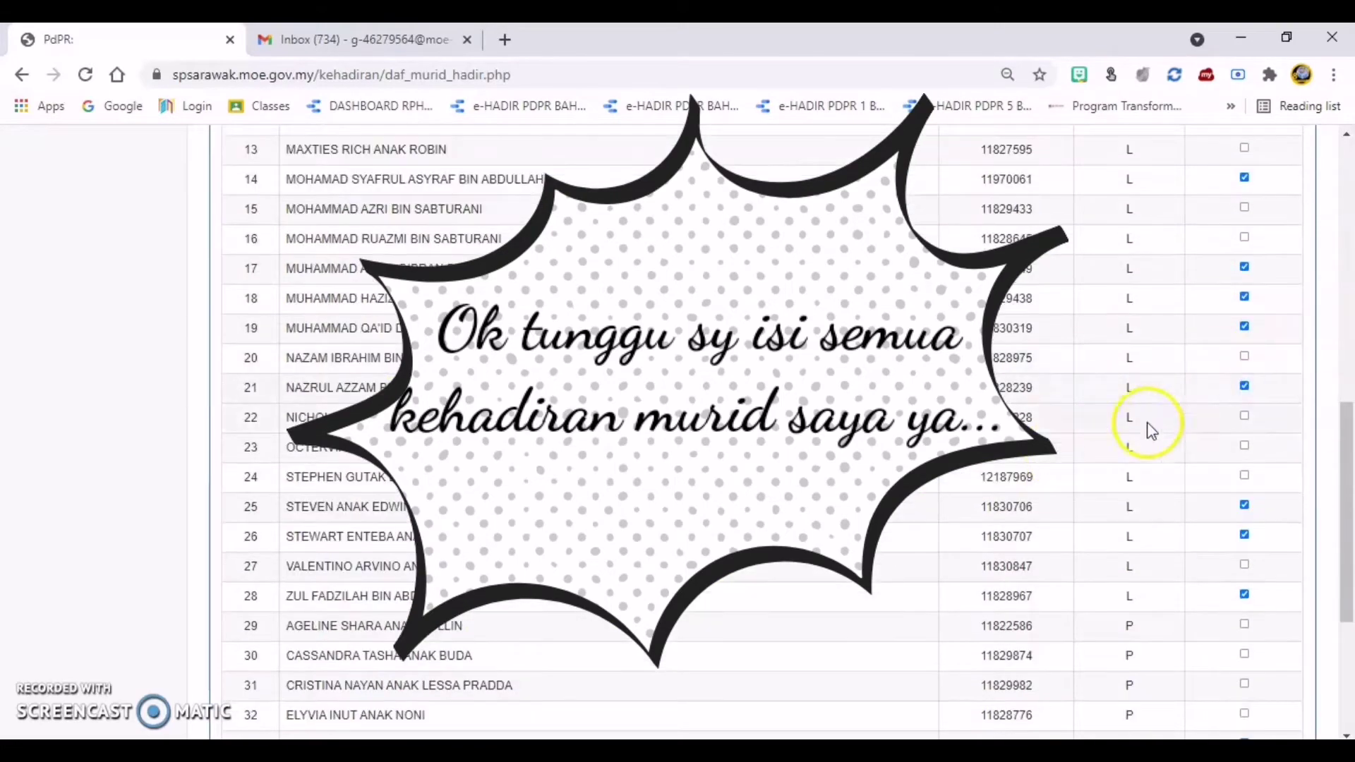
Tick the pupils in rows 20, 33, 35 and 36 in the Tambah column
{"action": "scroll", "coordinate": [1099, 511], "scroll_direction": "down", "scroll_amount": 3}
{"action": "scroll", "coordinate": [1100, 511], "scroll_direction": "up", "scroll_amount": 3}
{"action": "scroll", "coordinate": [1089, 520], "scroll_direction": "down", "scroll_amount": 3}
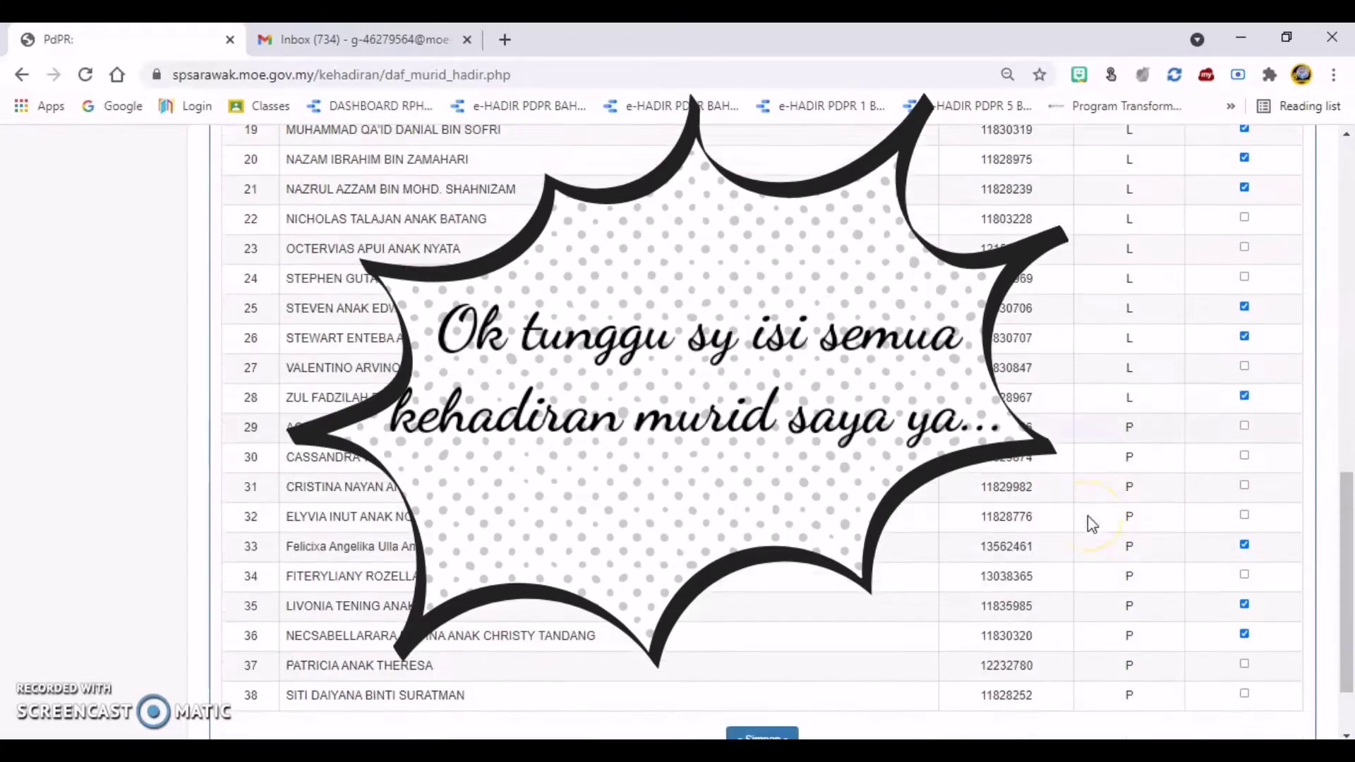
Tick the pupils in rows 2, 6 and 8 in the Tambah column
{"action": "scroll", "coordinate": [1323, 392], "scroll_direction": "up", "scroll_amount": 8}
{"action": "left_click", "coordinate": [1245, 396]}
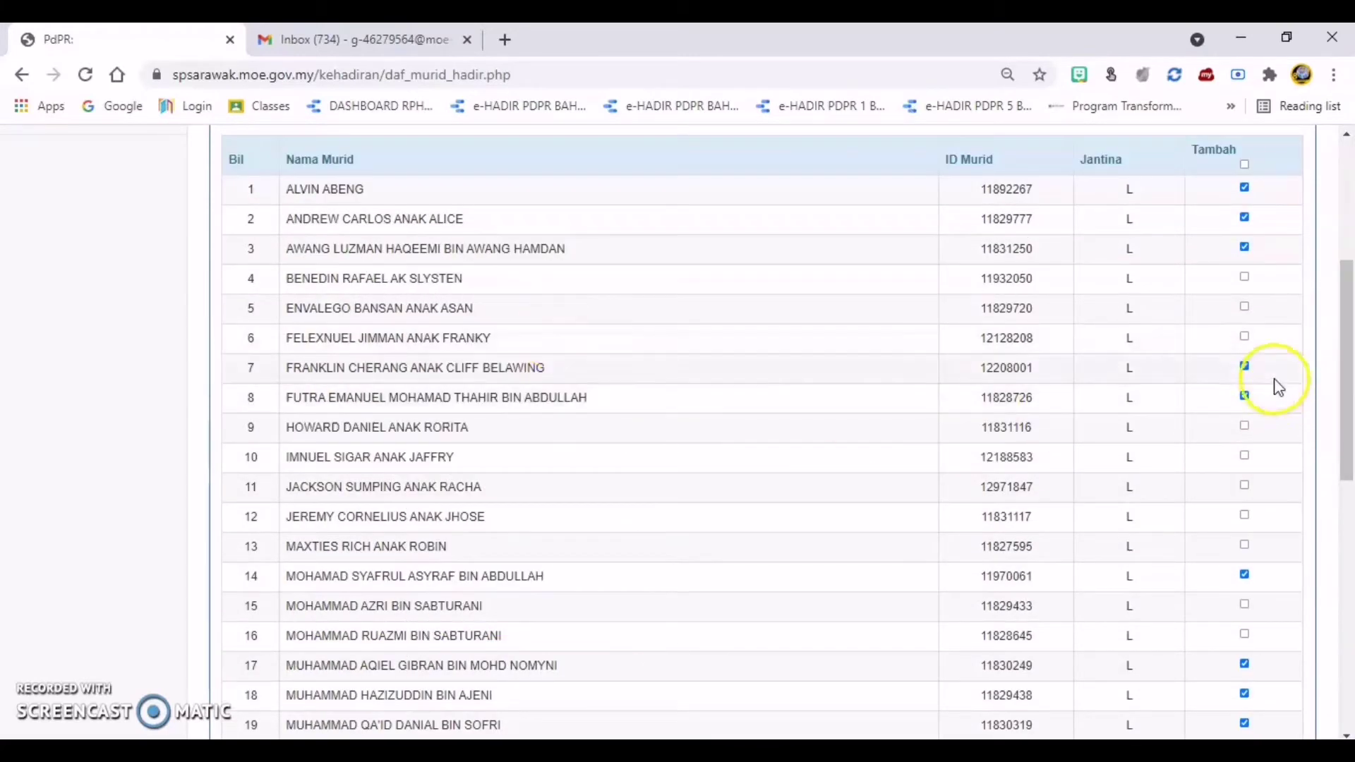
{"action": "left_click", "coordinate": [1246, 337]}
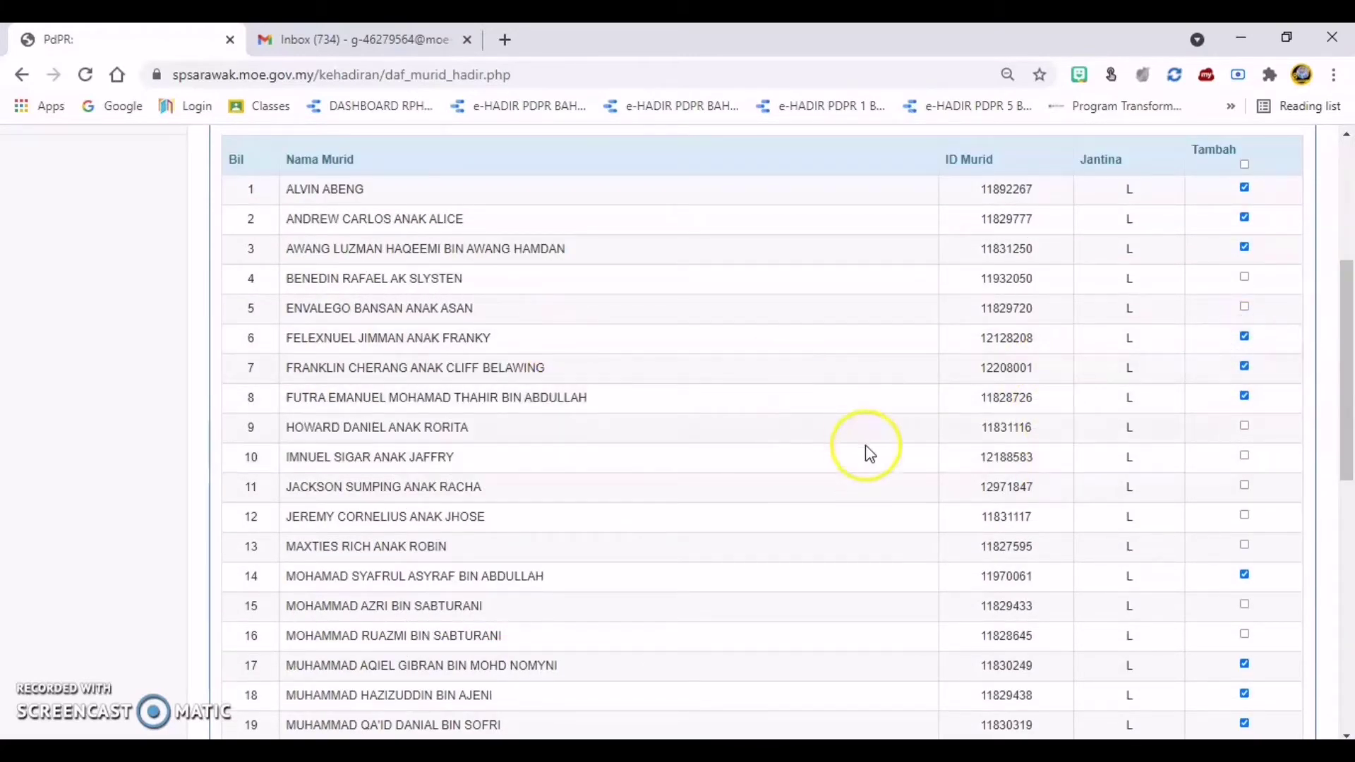
Tick the pupils in rows 30, 31 and 32 in the Tambah column and save the attendance record
{"action": "scroll", "coordinate": [871, 454], "scroll_direction": "down", "scroll_amount": 10}
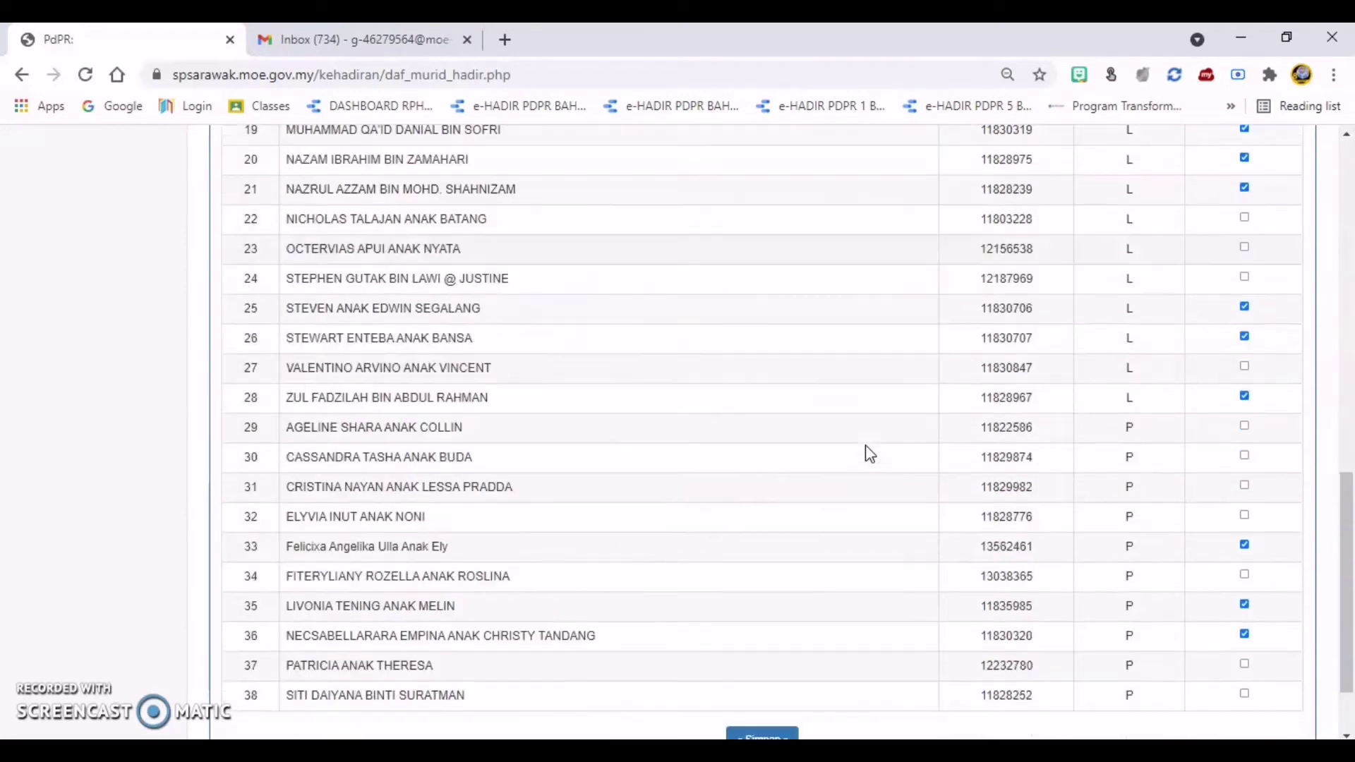
{"action": "scroll", "coordinate": [870, 454], "scroll_direction": "up", "scroll_amount": 2}
{"action": "scroll", "coordinate": [870, 454], "scroll_direction": "down", "scroll_amount": 2}
{"action": "scroll", "coordinate": [870, 454], "scroll_direction": "up", "scroll_amount": 6}
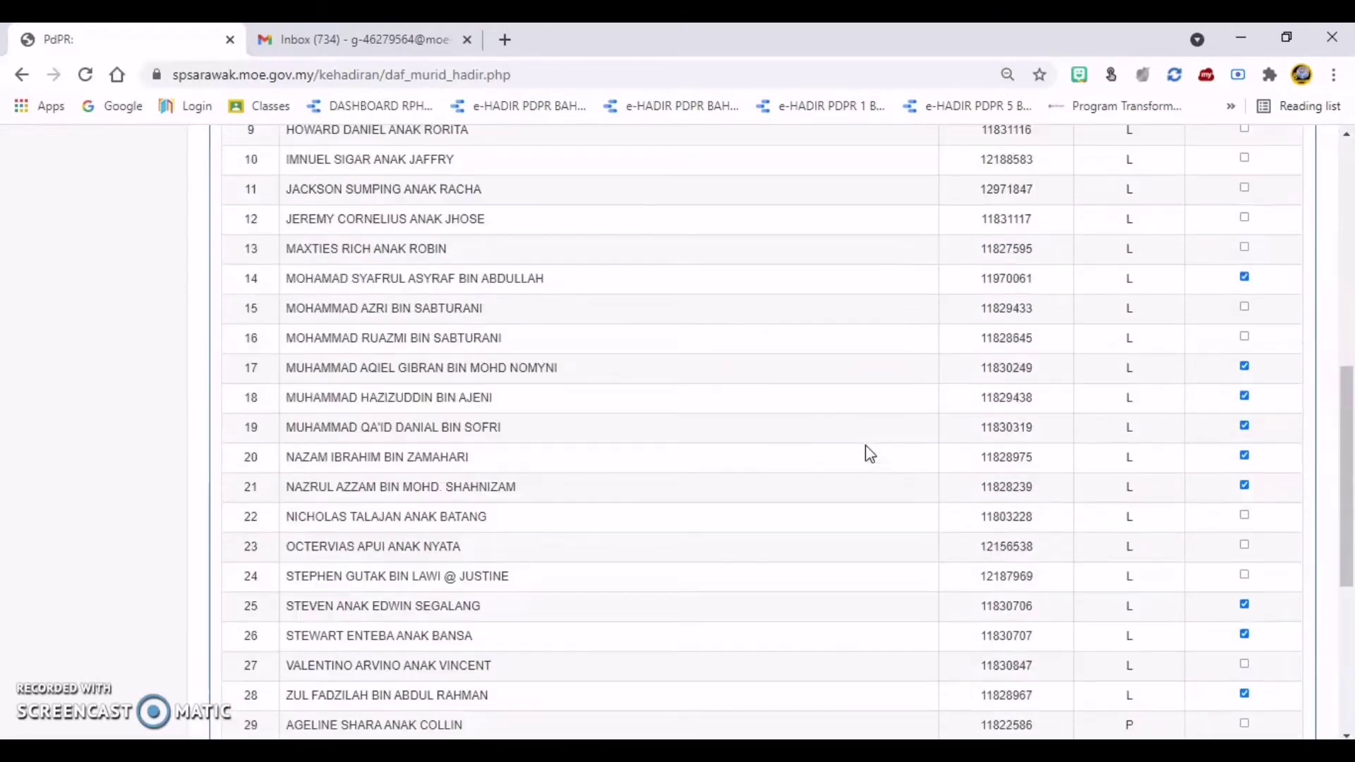
{"action": "scroll", "coordinate": [871, 454], "scroll_direction": "up", "scroll_amount": 7}
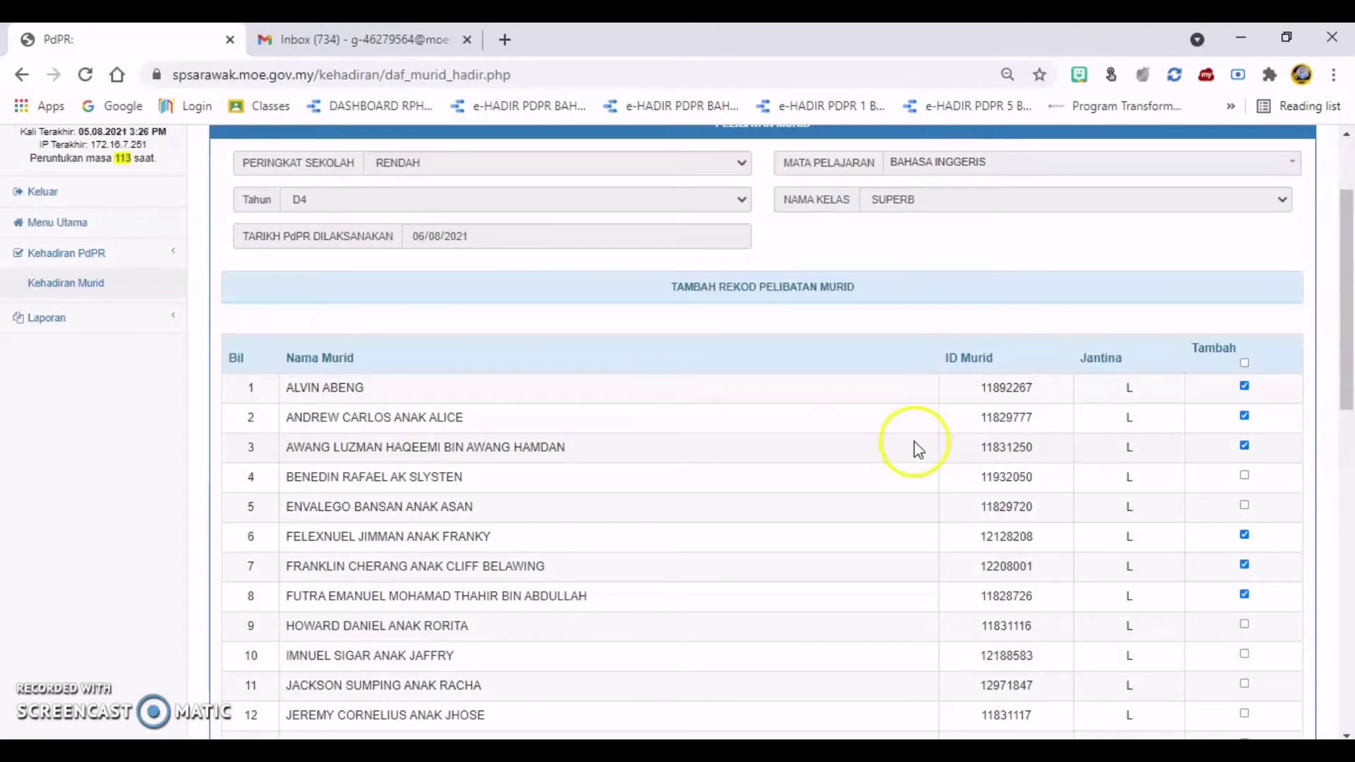
{"action": "scroll", "coordinate": [946, 575], "scroll_direction": "down", "scroll_amount": 10}
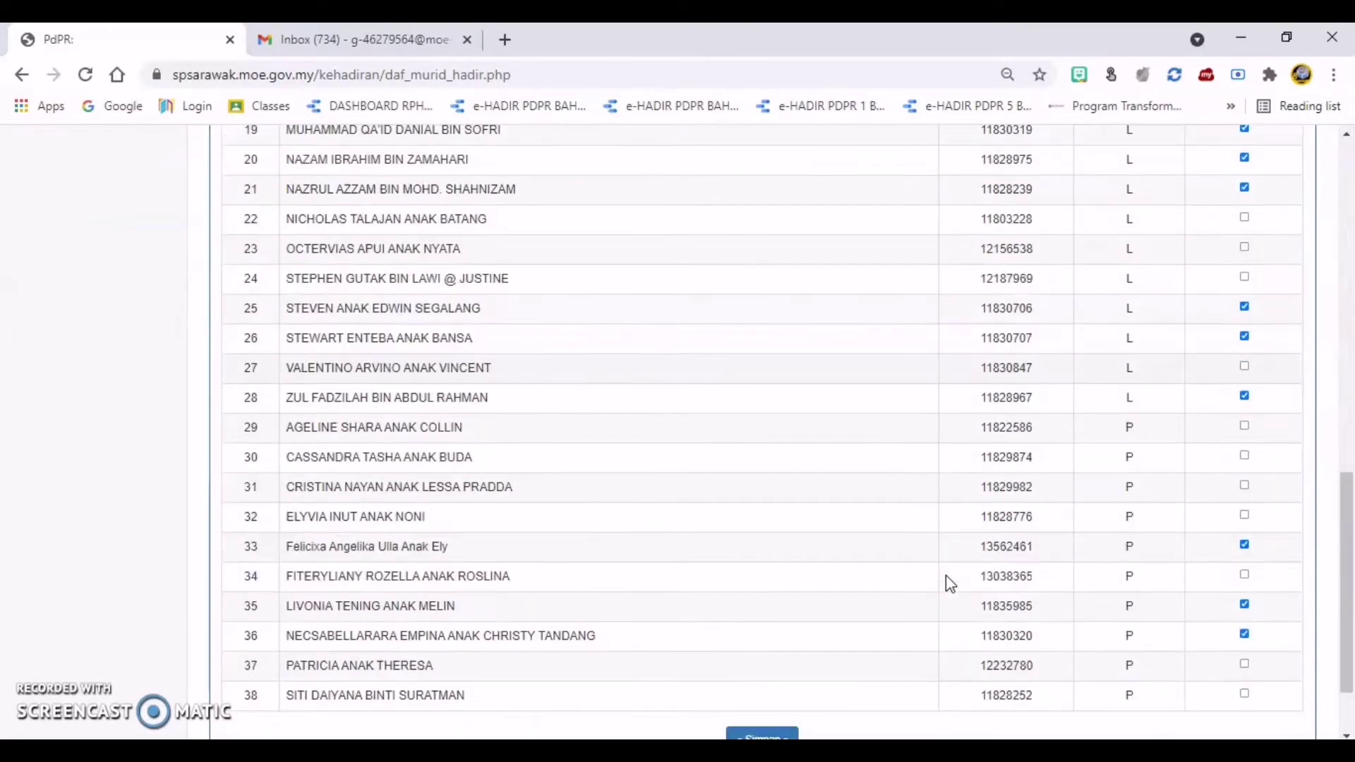
{"action": "left_click", "coordinate": [1247, 459]}
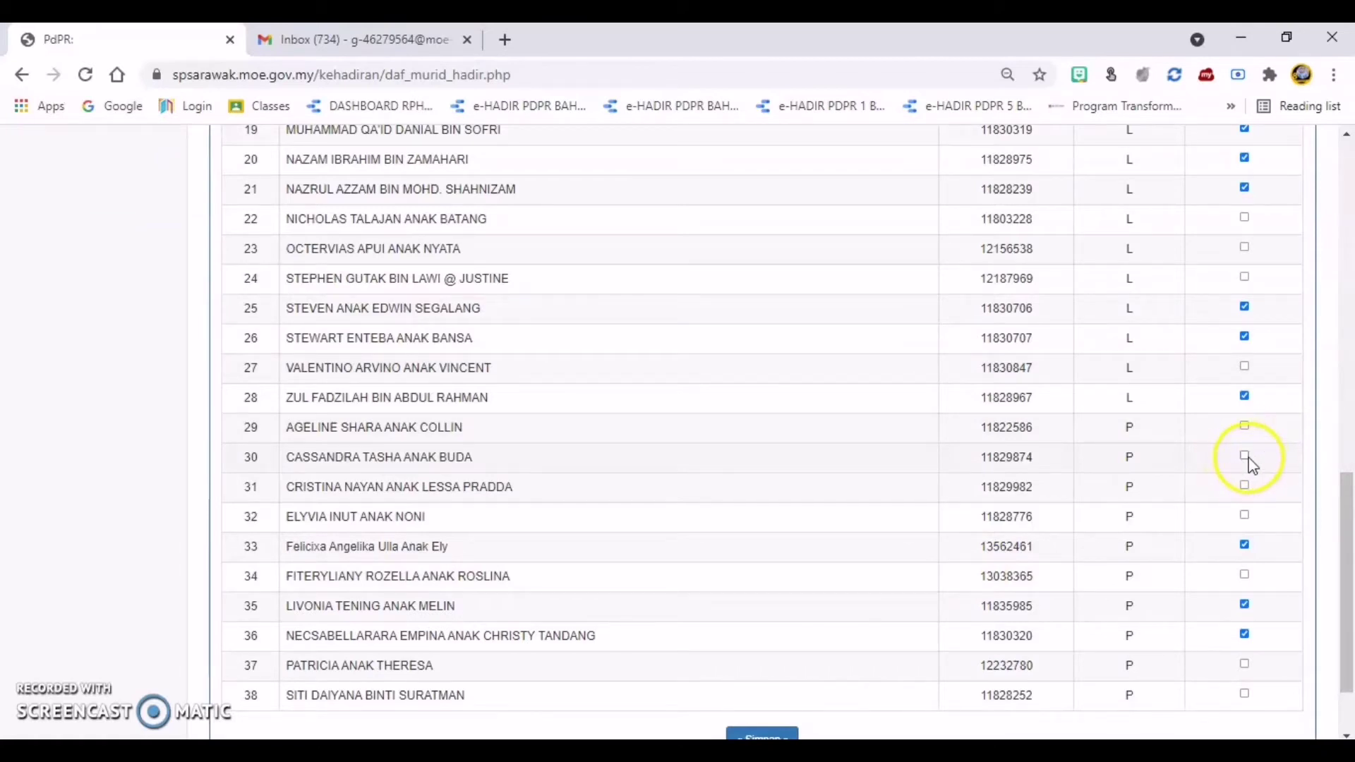
{"action": "left_click", "coordinate": [1247, 488]}
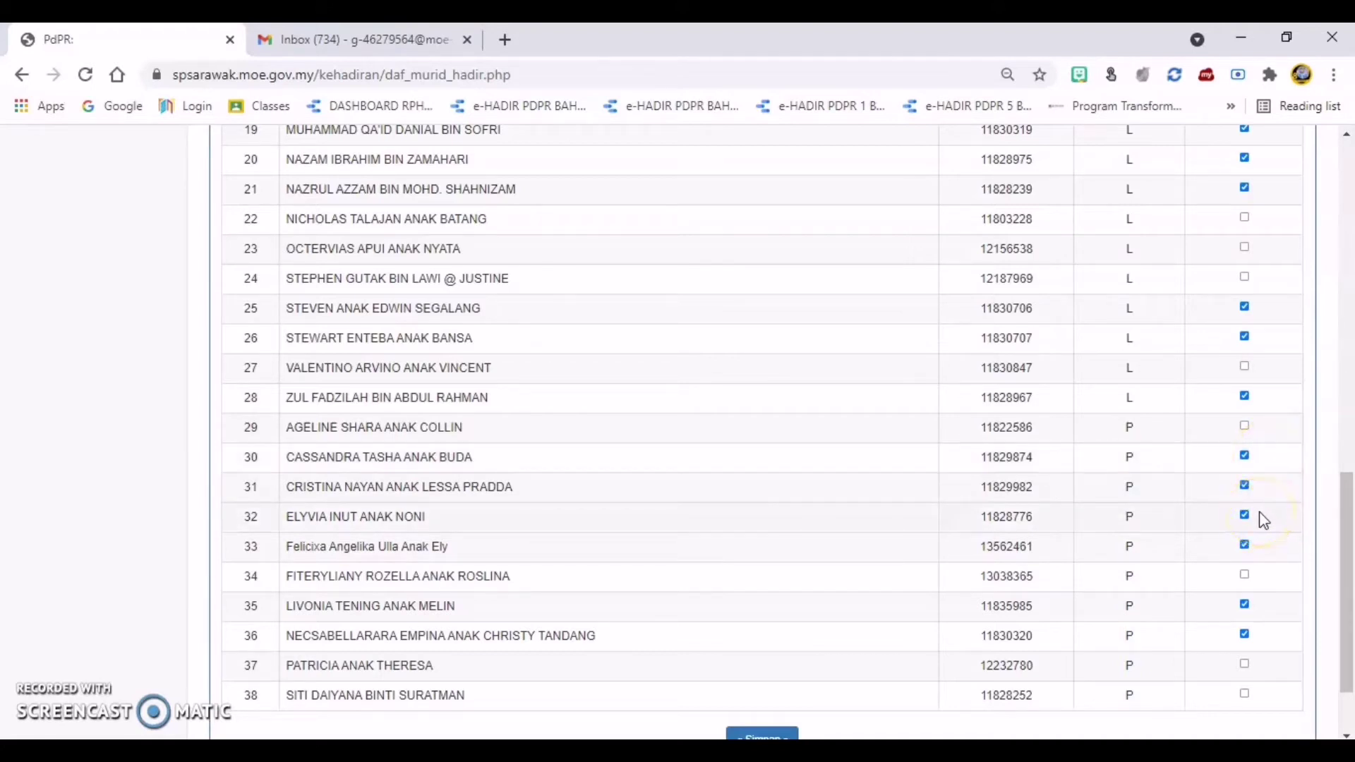
{"action": "scroll", "coordinate": [893, 507], "scroll_direction": "down", "scroll_amount": 2}
{"action": "left_click", "coordinate": [773, 642]}
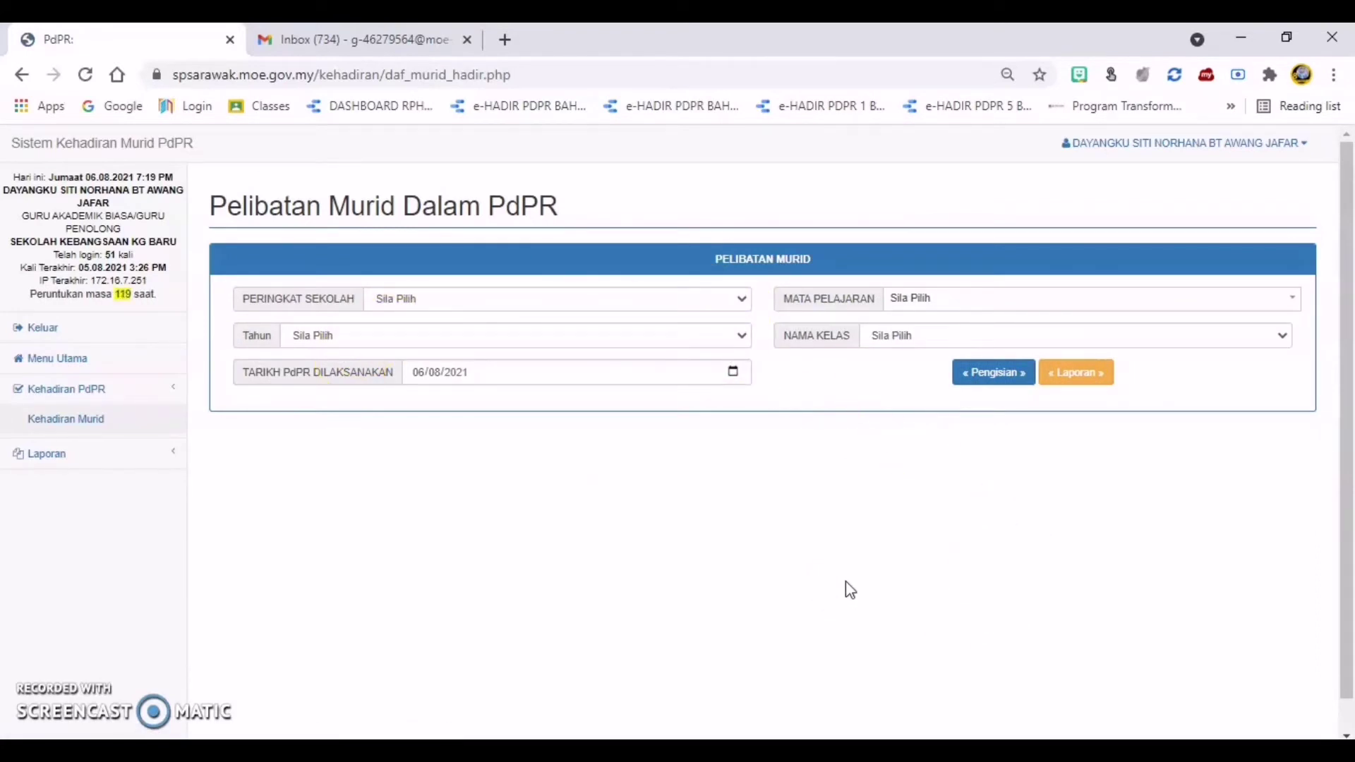
Set the blank form's school level to RENDAH and its year to D4
{"action": "left_click", "coordinate": [742, 298]}
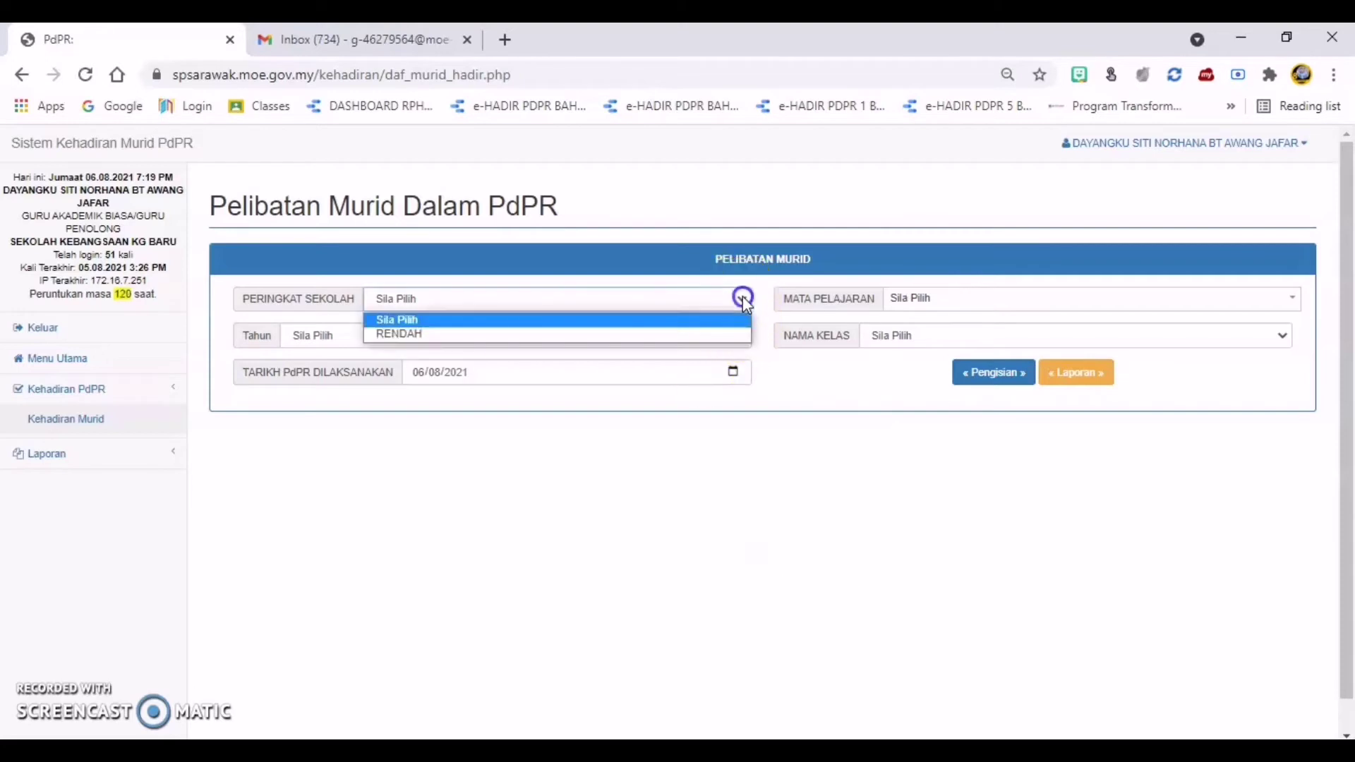
{"action": "left_click", "coordinate": [743, 335]}
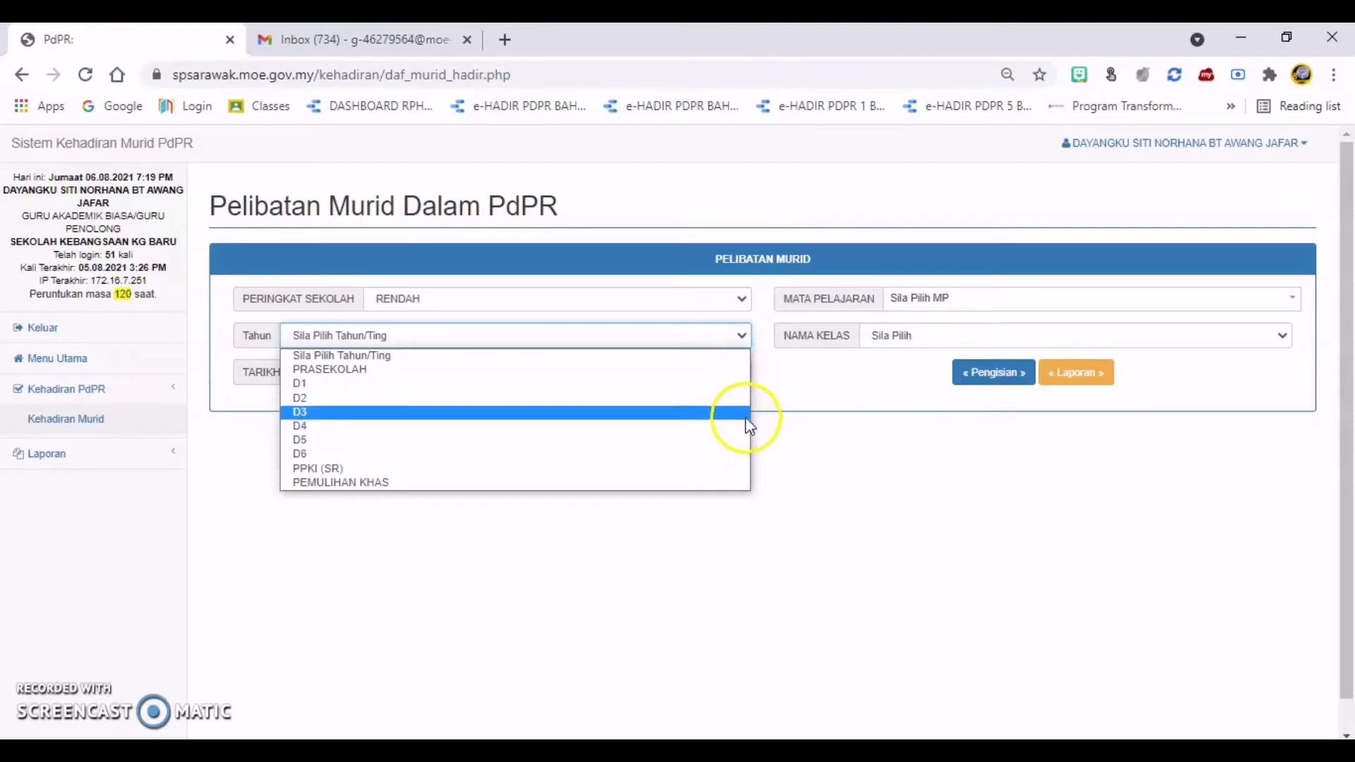
{"action": "left_click", "coordinate": [746, 418]}
{"action": "left_click", "coordinate": [743, 336]}
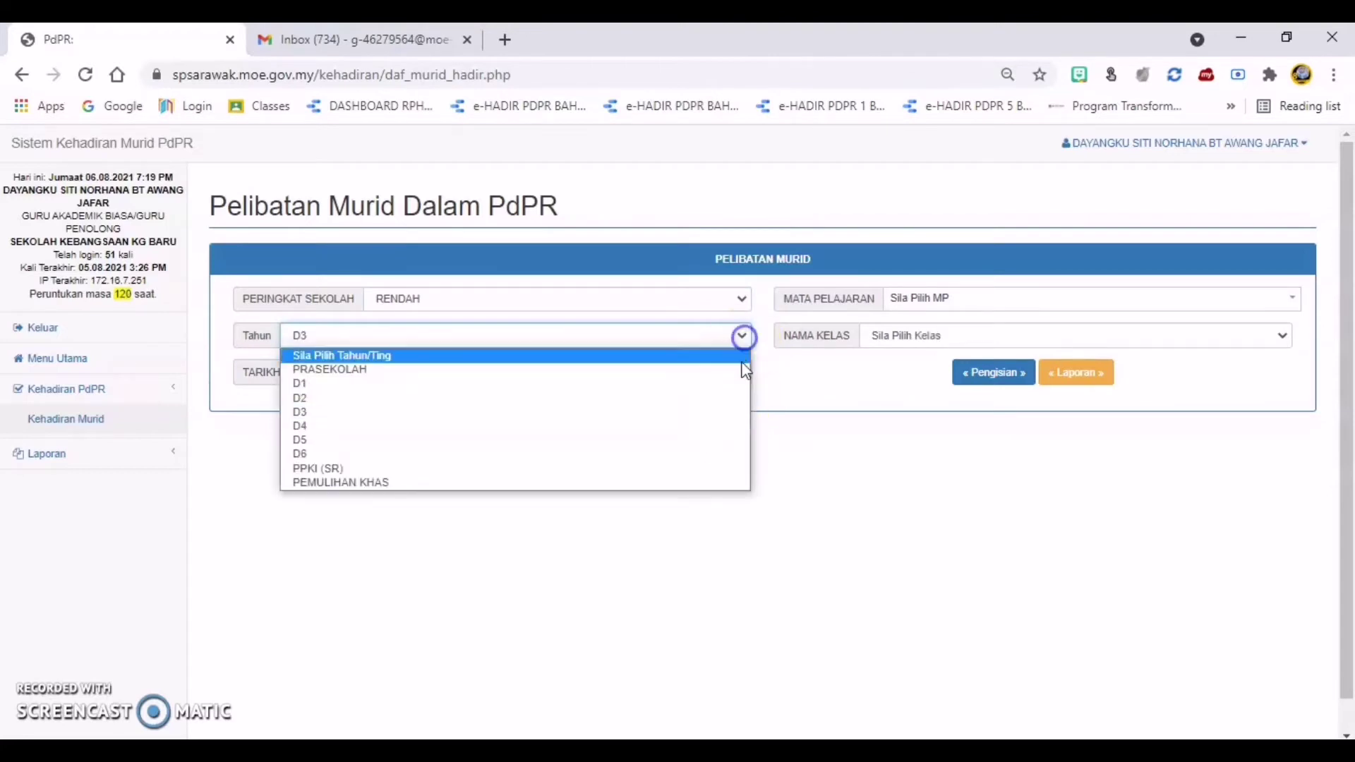
{"action": "left_click", "coordinate": [748, 426]}
Select BAHASA INGGERIS as the subject and SUPERB as the class in the Pelibatan Murid form
{"action": "left_click", "coordinate": [1196, 302]}
{"action": "scroll", "coordinate": [1188, 406], "scroll_direction": "down", "scroll_amount": 1}
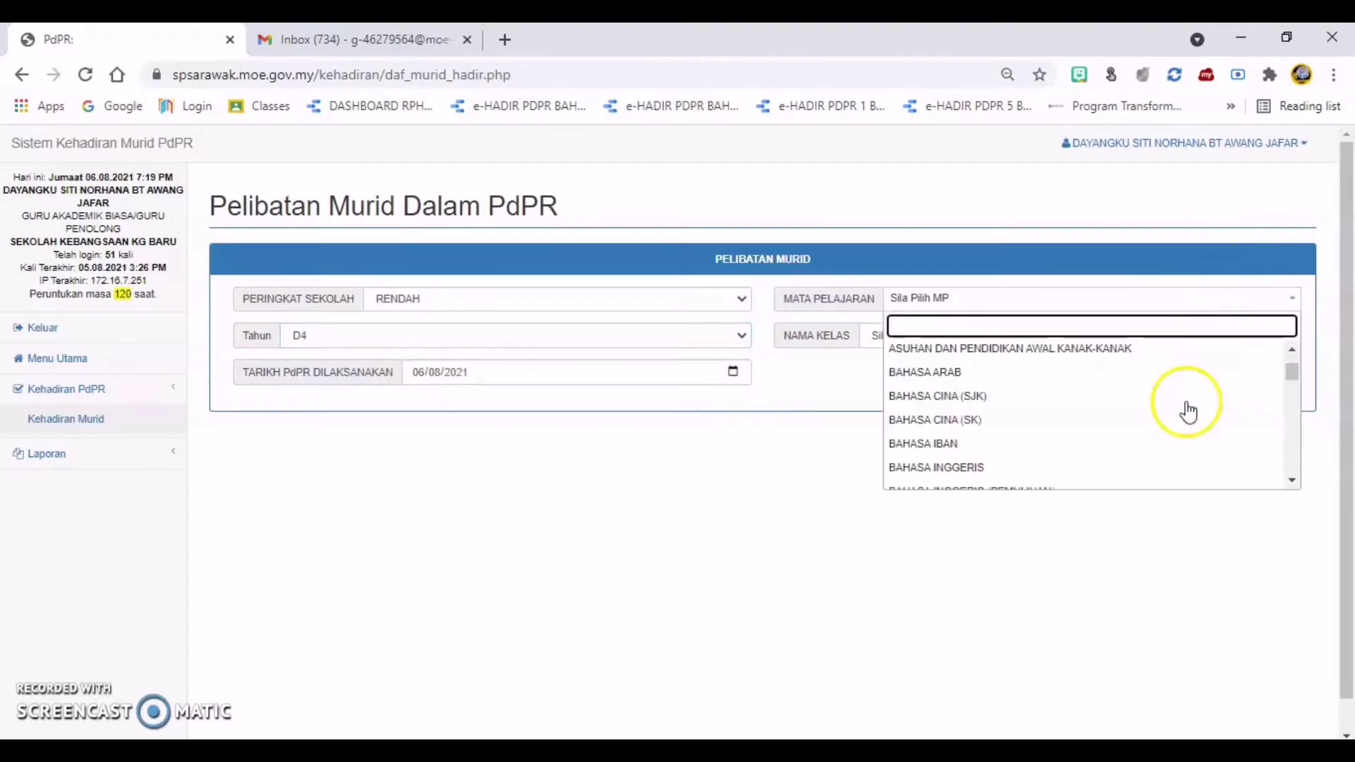
{"action": "left_click", "coordinate": [1166, 468]}
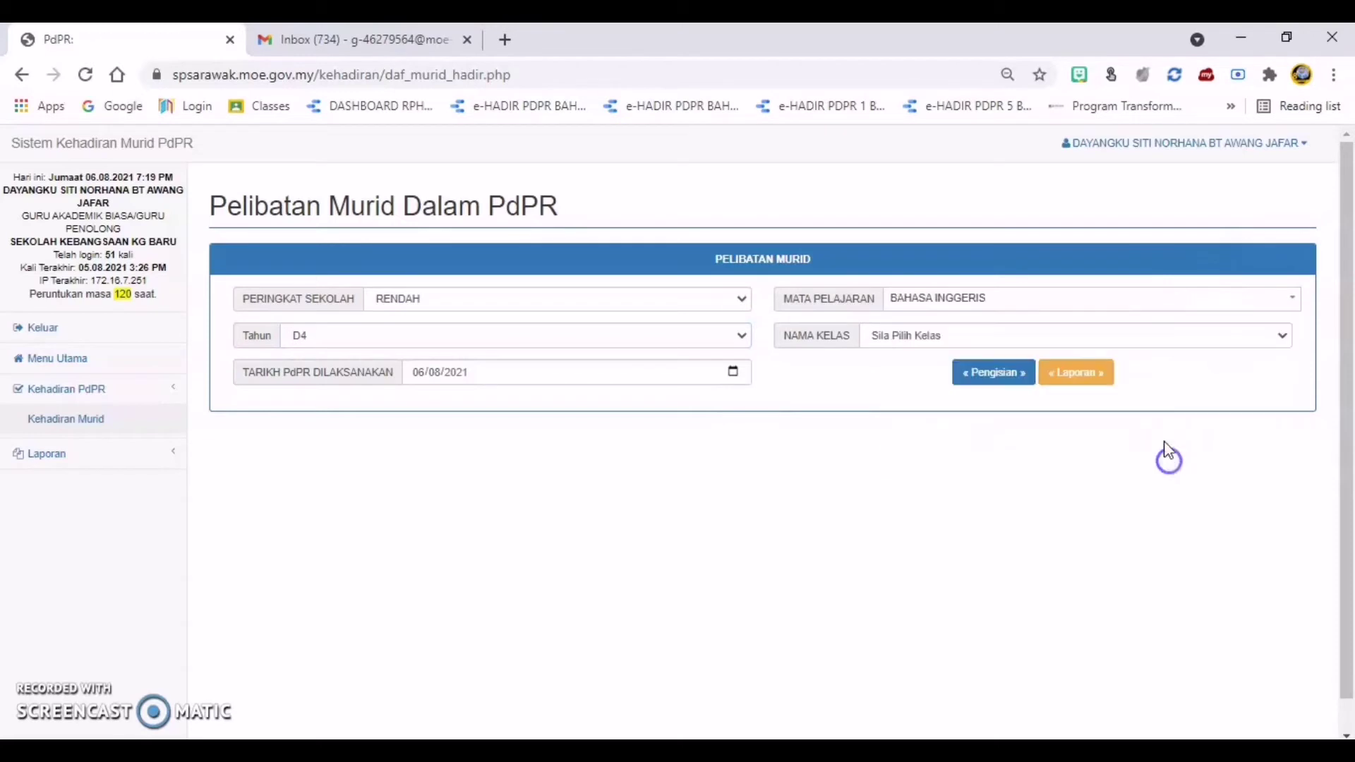
{"action": "left_click", "coordinate": [1210, 340]}
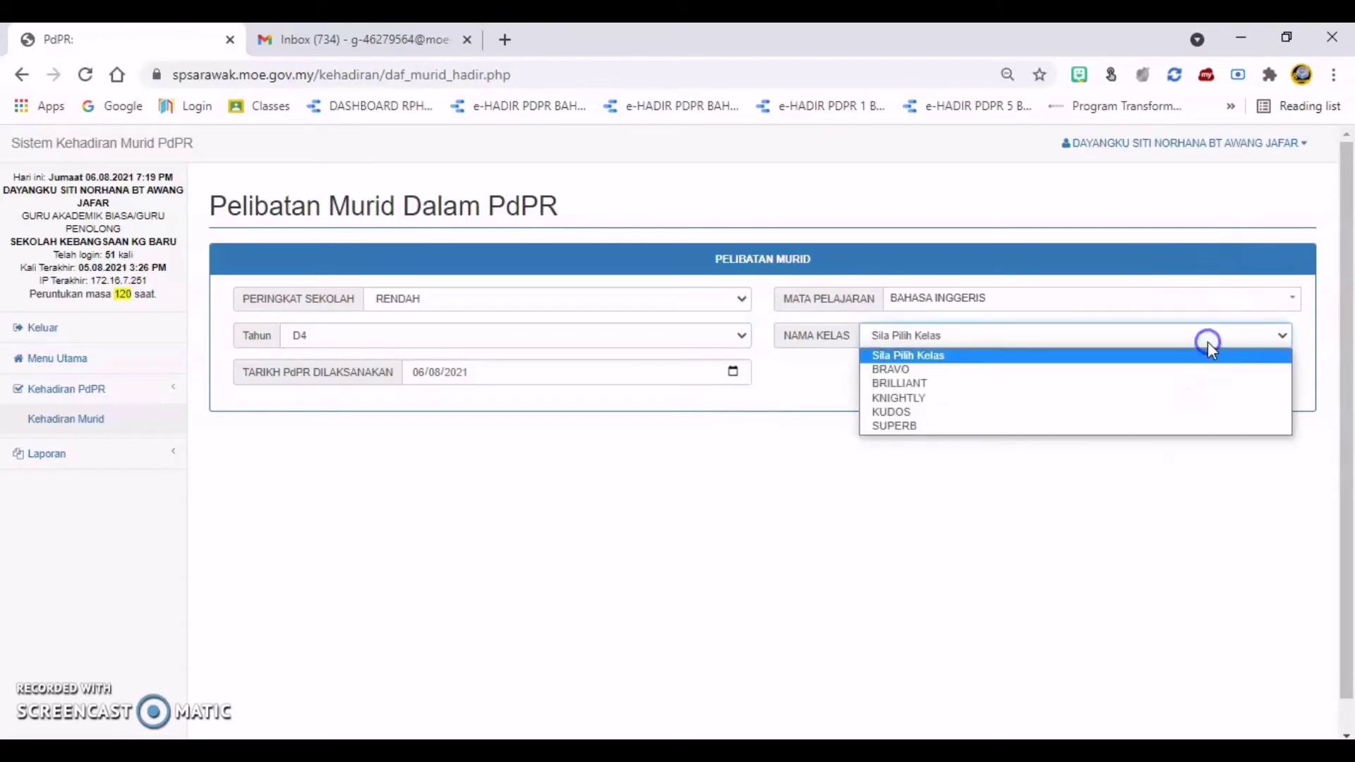
{"action": "left_click", "coordinate": [1202, 427]}
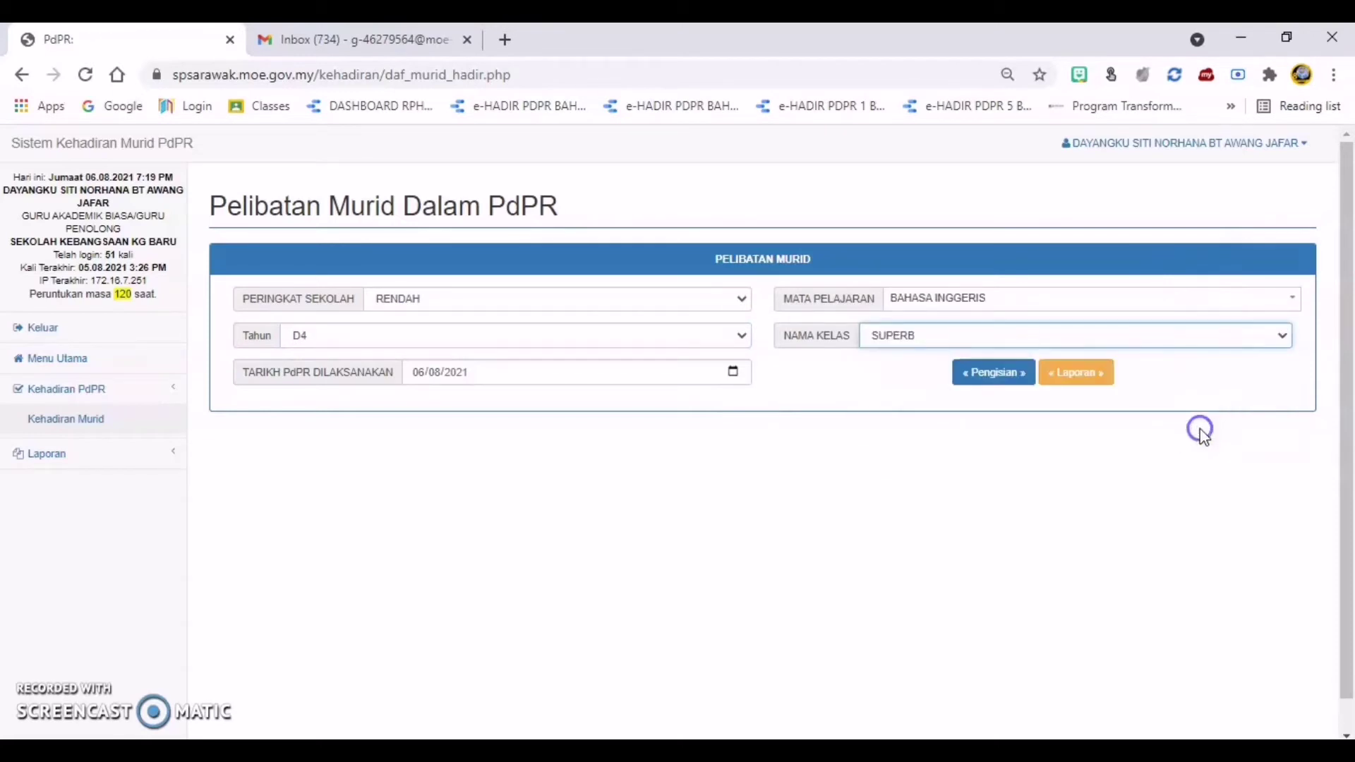
Set the PdPR date to 06/08/2021 and open the class's attendance record through Laporan
{"action": "left_click", "coordinate": [733, 372]}
{"action": "left_click", "coordinate": [523, 451]}
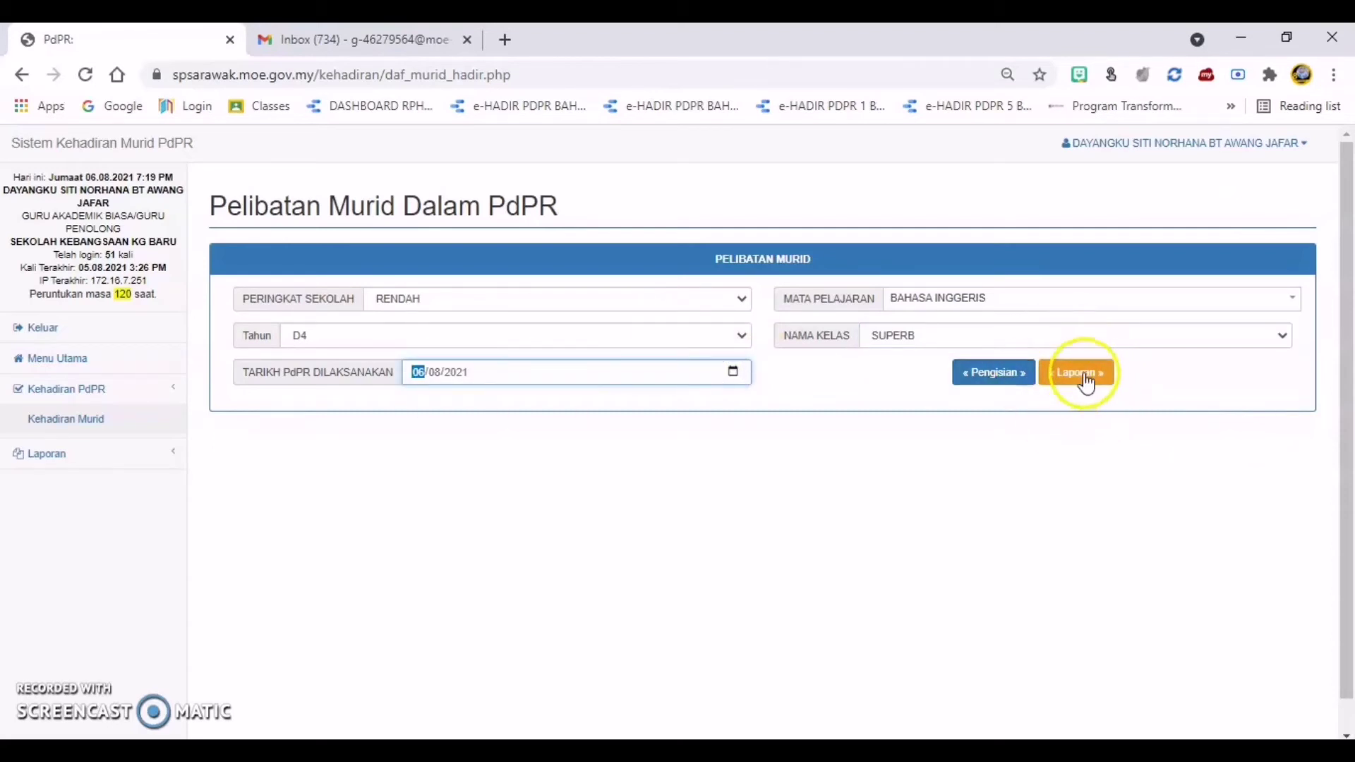
{"action": "left_click", "coordinate": [1086, 379]}
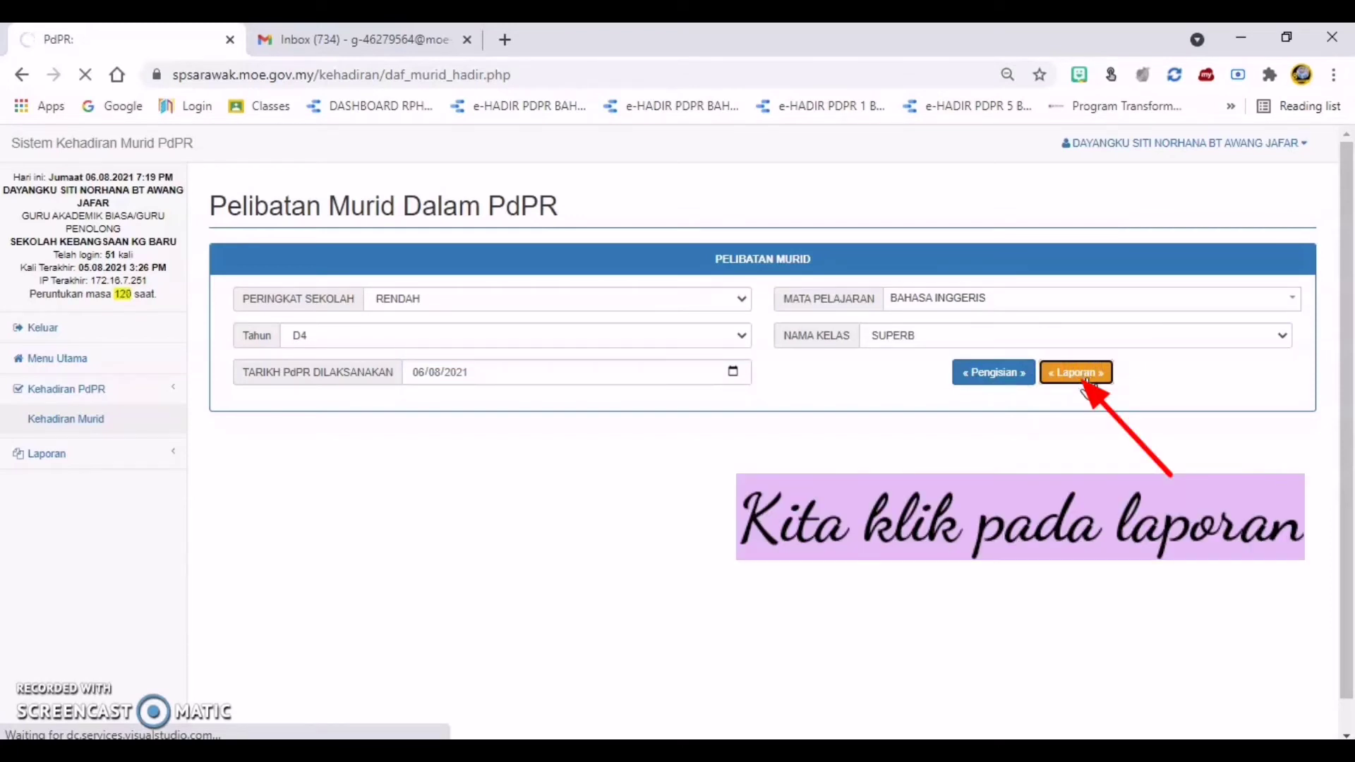
{"action": "left_click", "coordinate": [1086, 381]}
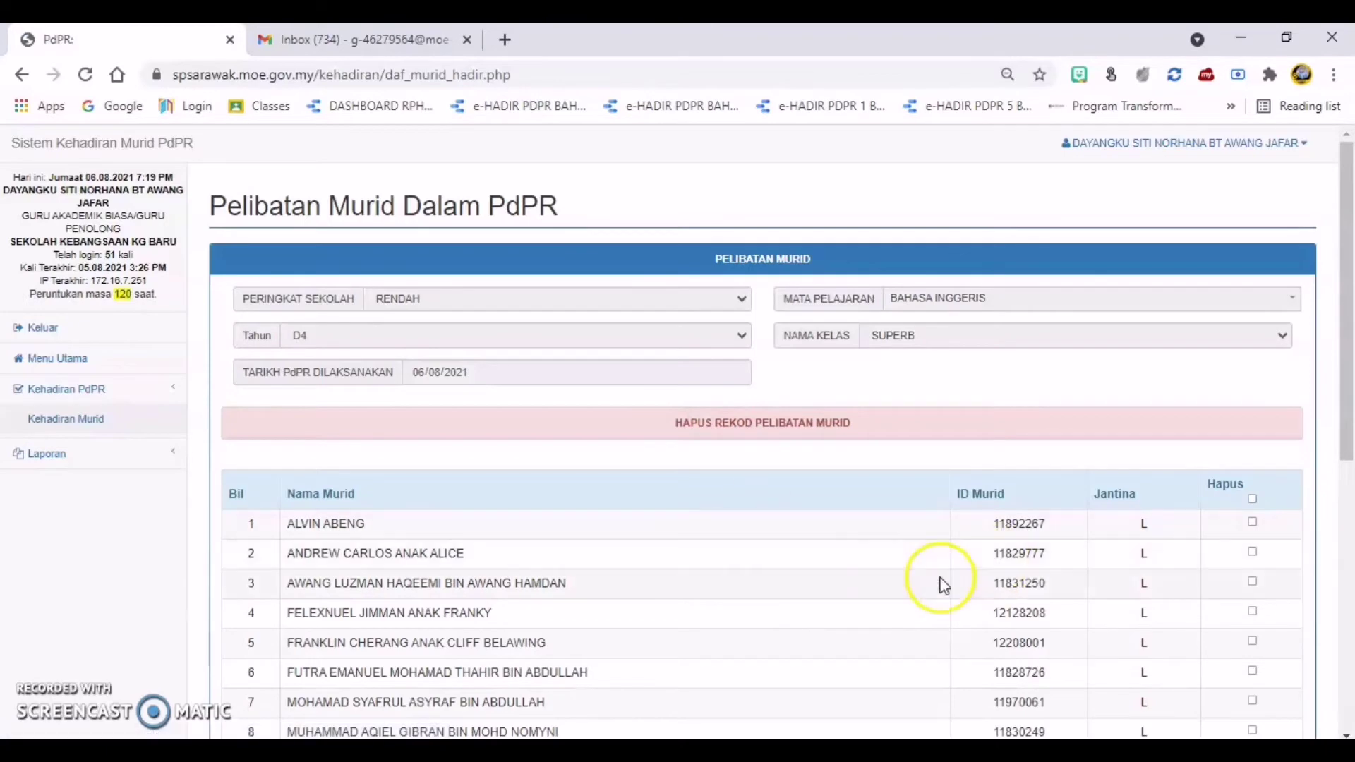
Mark the absent pupils in rows 16, 17 and 18 in the Hapus column and delete their attendance records
{"action": "scroll", "coordinate": [886, 586], "scroll_direction": "down", "scroll_amount": 7}
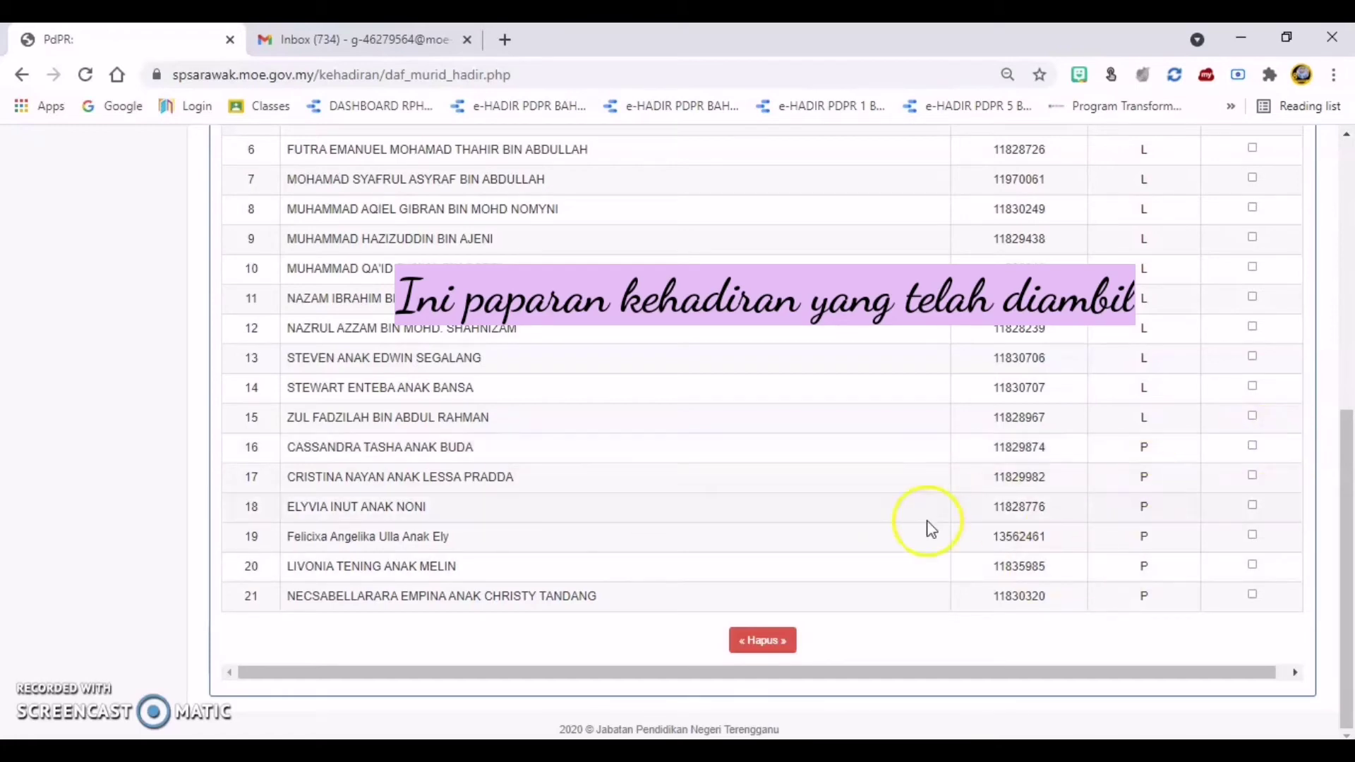
{"action": "scroll", "coordinate": [1024, 438], "scroll_direction": "up", "scroll_amount": 7}
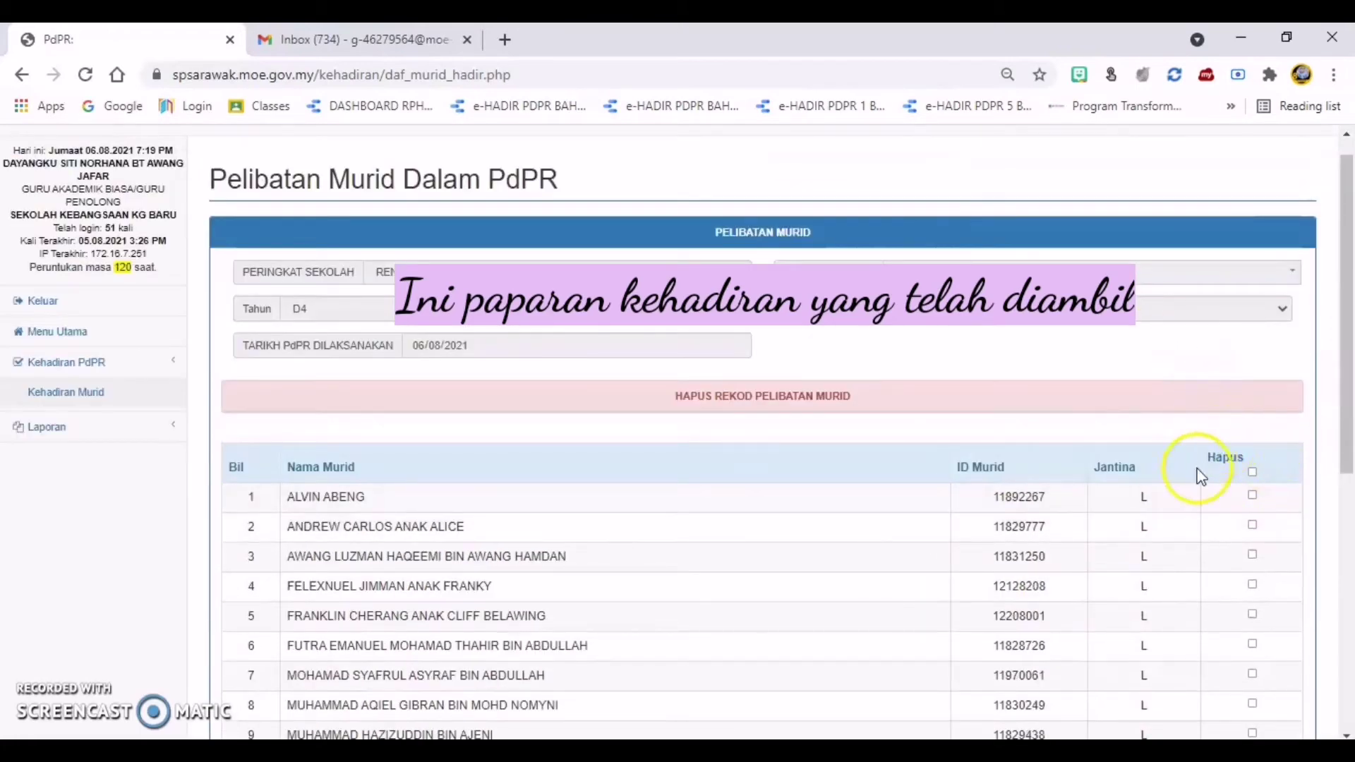
{"action": "scroll", "coordinate": [1271, 498], "scroll_direction": "down", "scroll_amount": 3}
{"action": "scroll", "coordinate": [1275, 499], "scroll_direction": "down", "scroll_amount": 4}
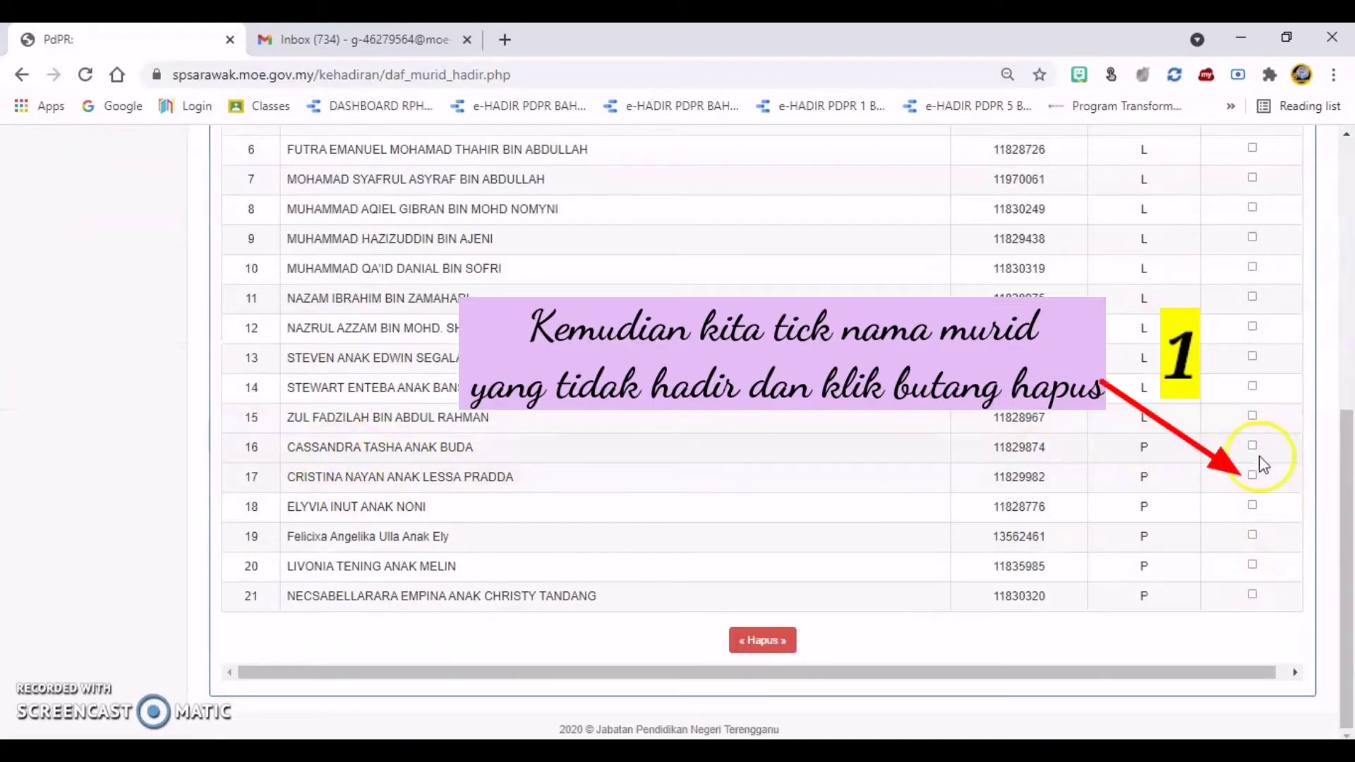
{"action": "left_click", "coordinate": [1253, 506]}
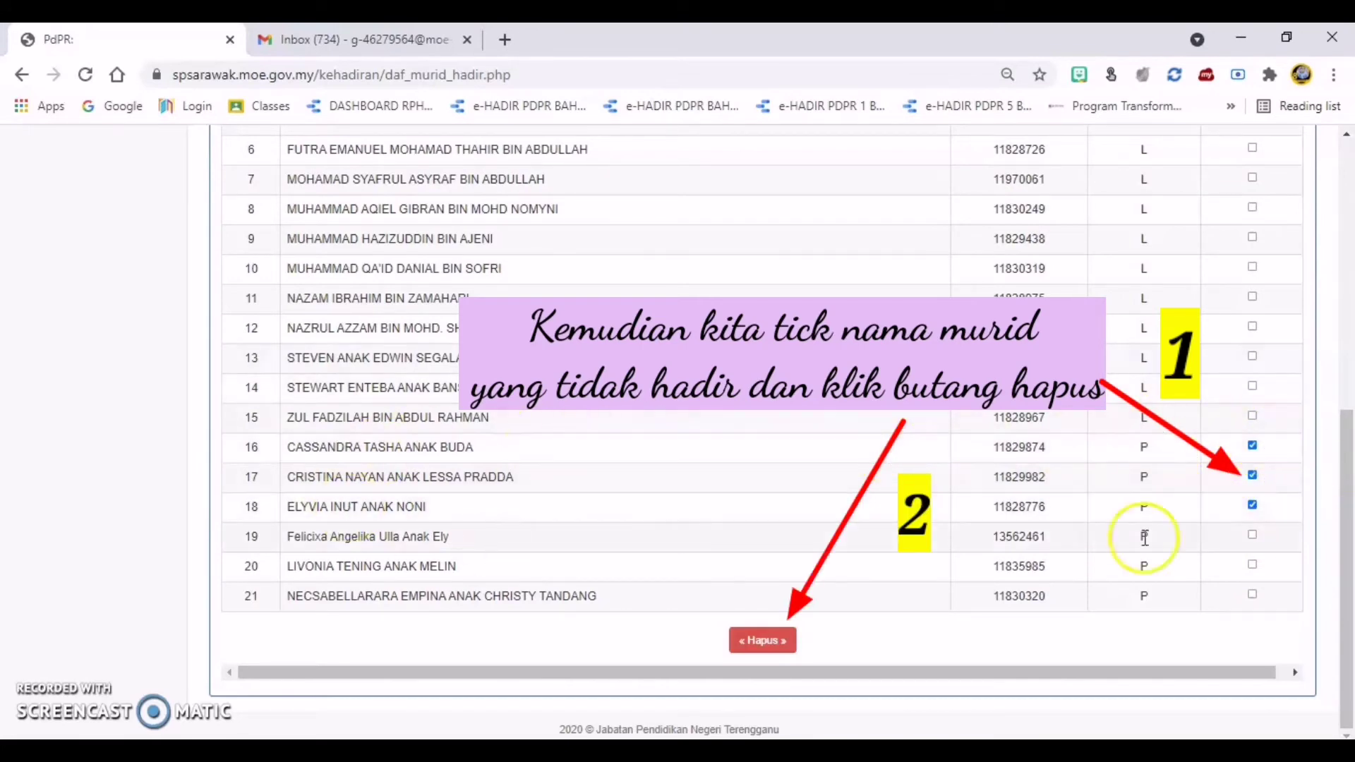
{"action": "left_click", "coordinate": [770, 645]}
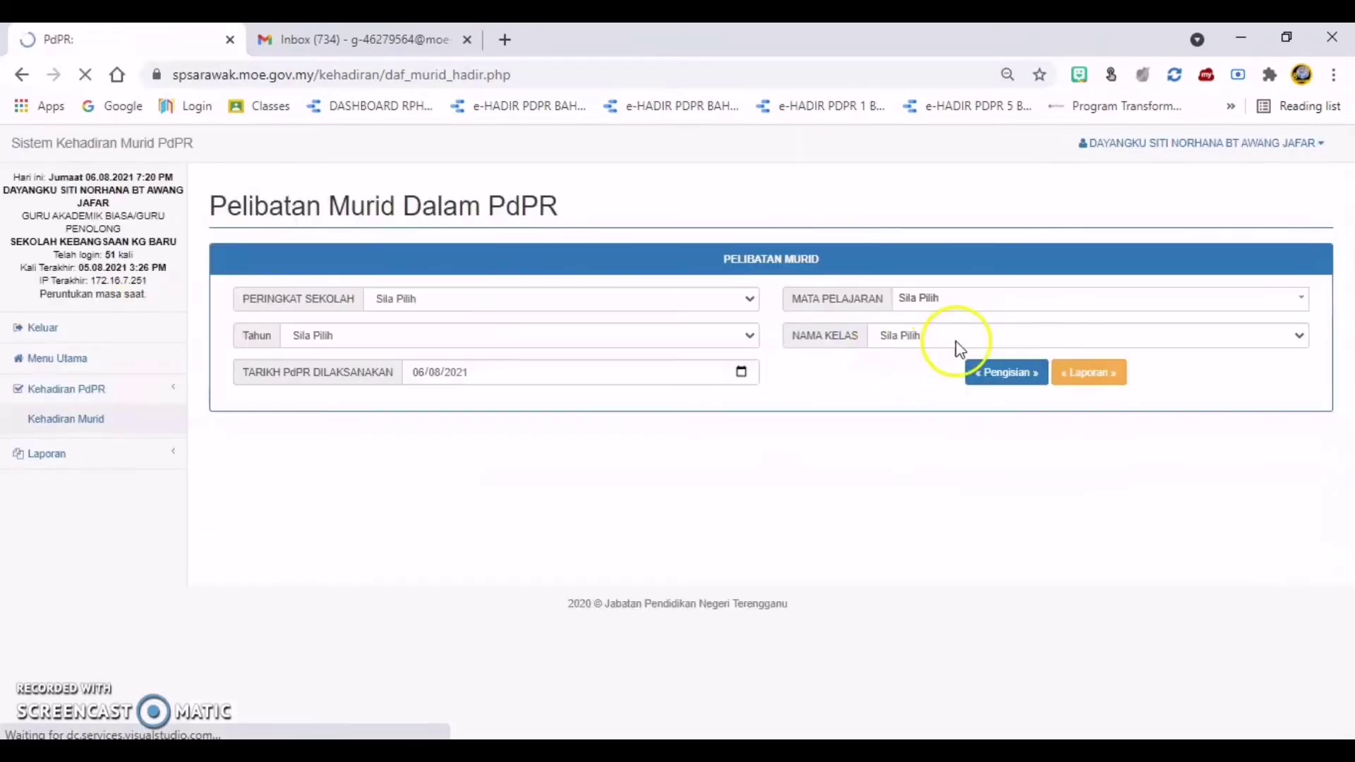
Set the school level to RENDAH and the year to D4 in the cleared Pelibatan Murid form
{"action": "left_click", "coordinate": [743, 299]}
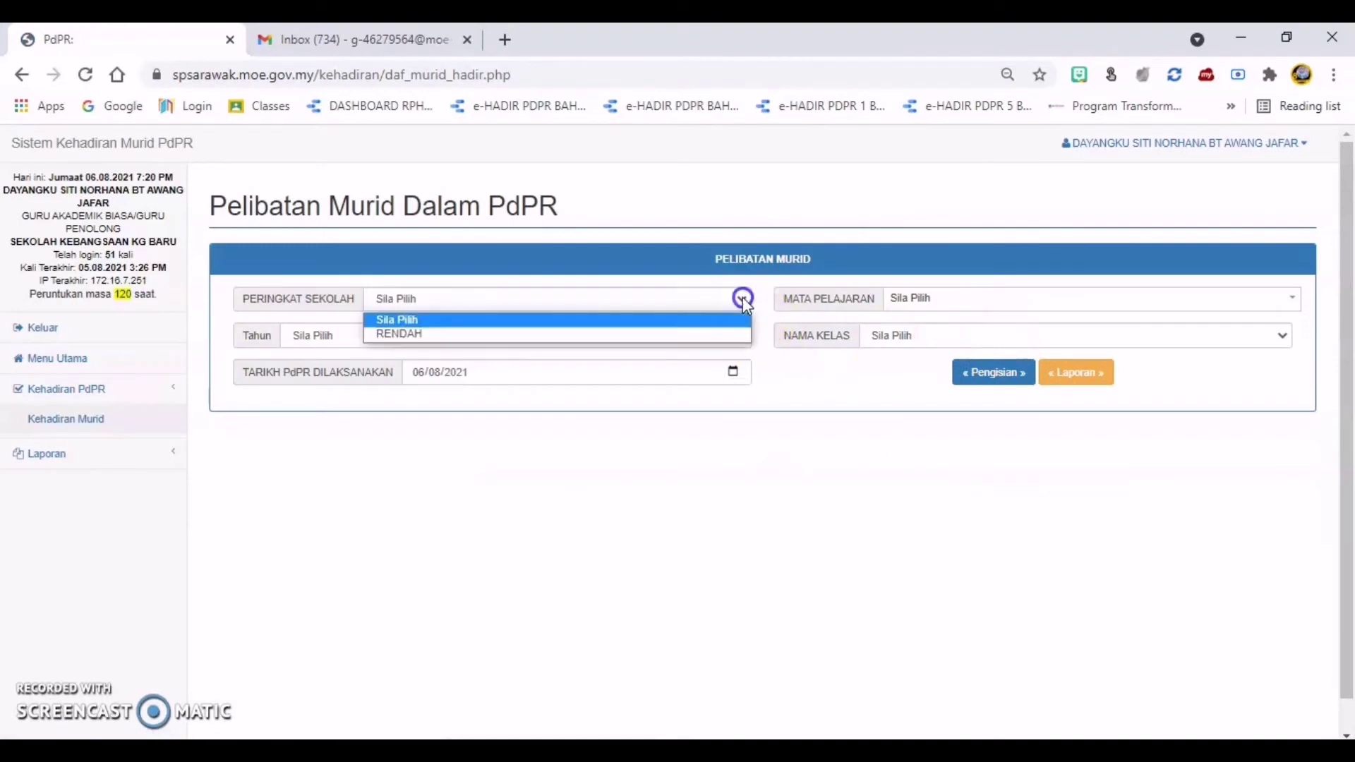
{"action": "left_click", "coordinate": [738, 330]}
{"action": "left_click", "coordinate": [741, 336]}
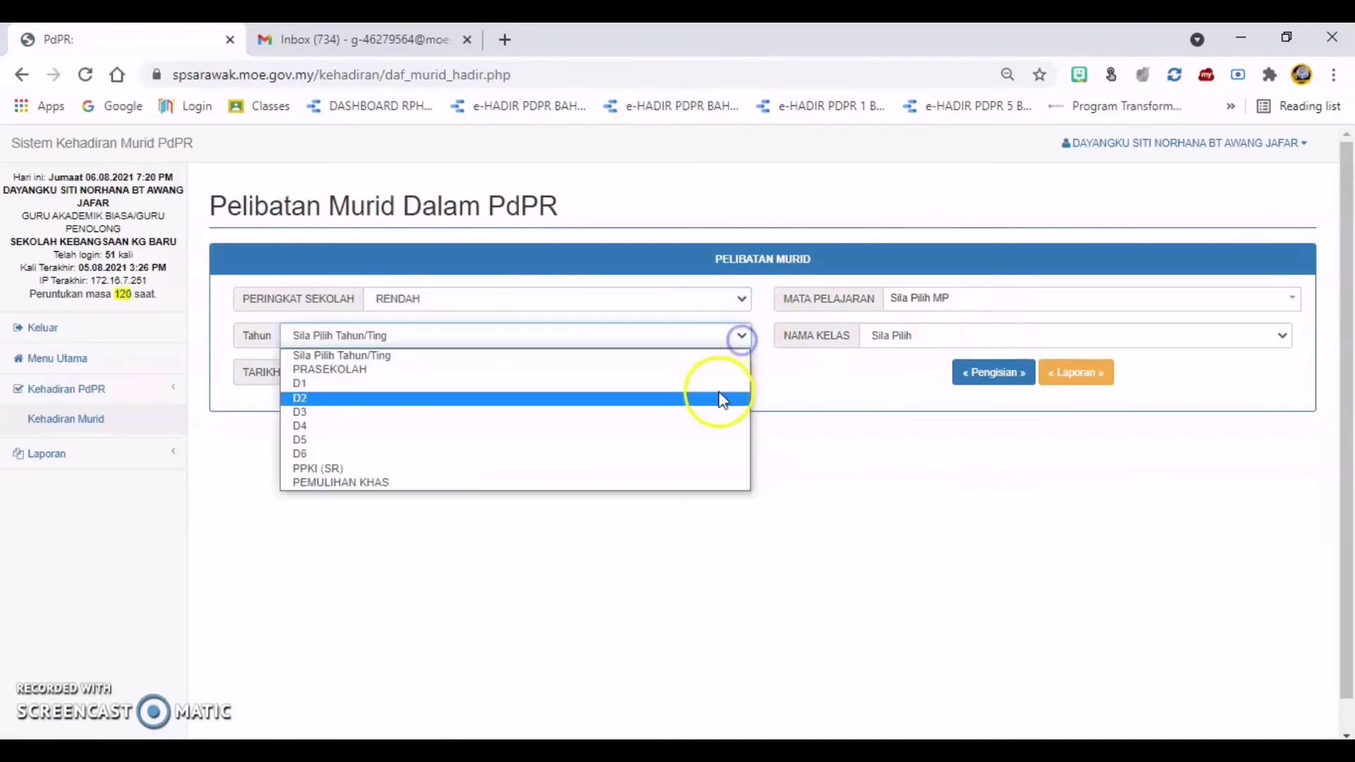
{"action": "left_click", "coordinate": [720, 426]}
Choose BAHASA INGGERIS as the subject and SUPERB as the class for the record check
{"action": "left_click", "coordinate": [1113, 306]}
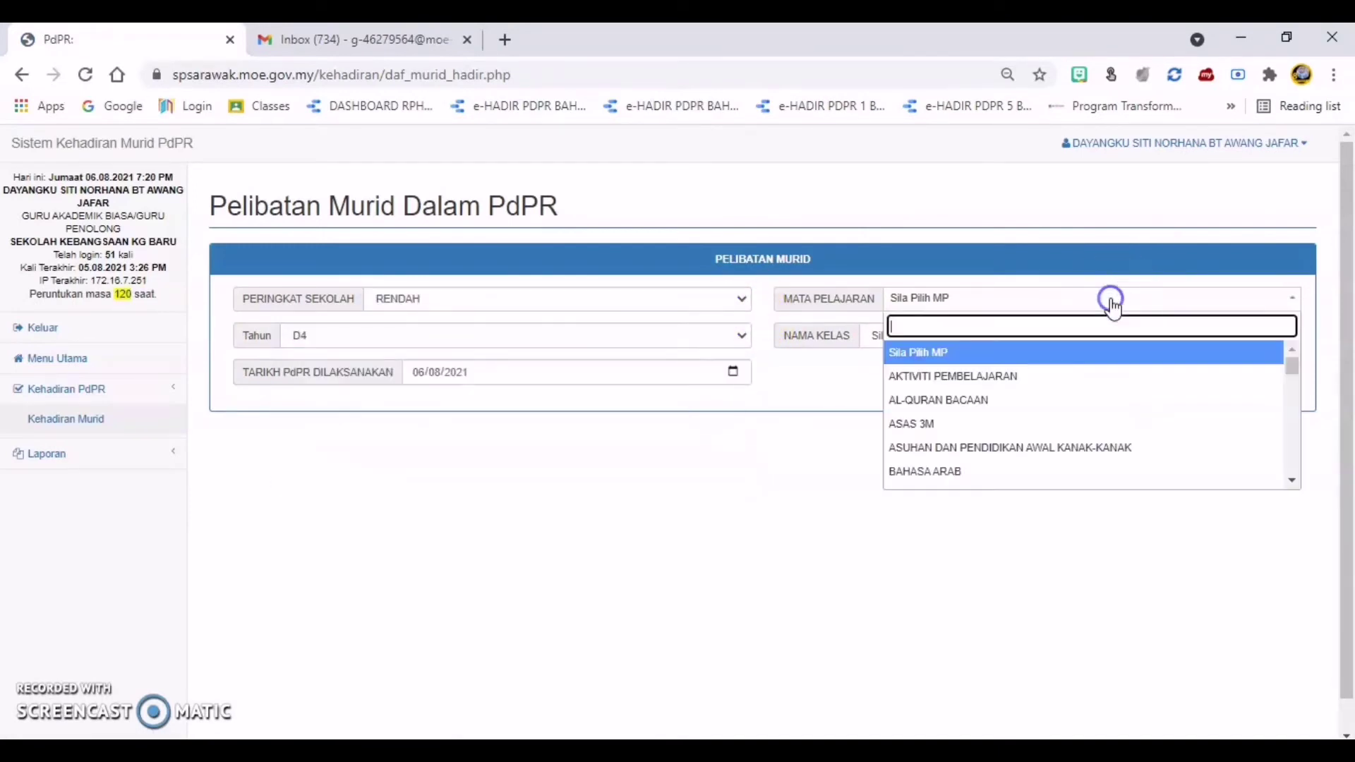
{"action": "scroll", "coordinate": [1072, 410], "scroll_direction": "down", "scroll_amount": 1}
{"action": "scroll", "coordinate": [1073, 402], "scroll_direction": "down", "scroll_amount": 3}
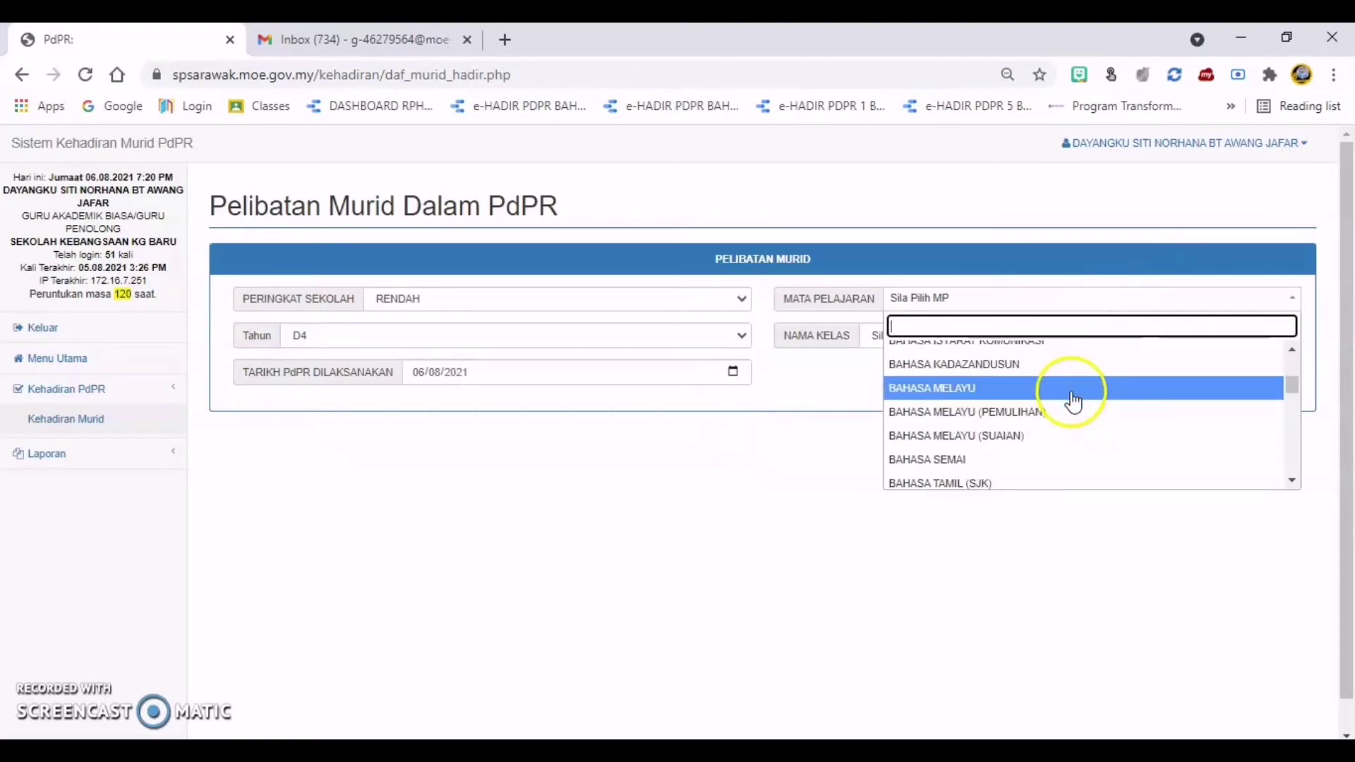
{"action": "scroll", "coordinate": [1080, 381], "scroll_direction": "up", "scroll_amount": 2}
{"action": "left_click", "coordinate": [1080, 368]}
{"action": "left_click", "coordinate": [1095, 336]}
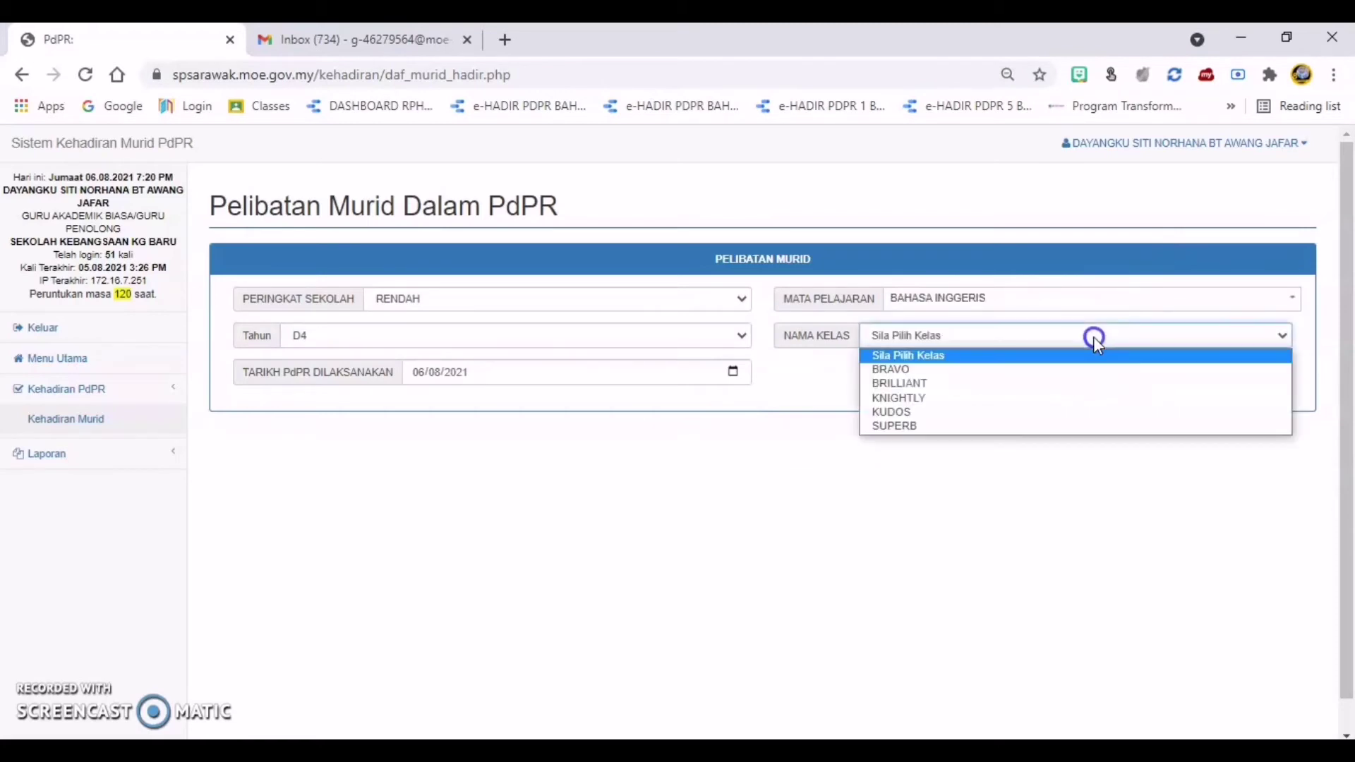
{"action": "left_click", "coordinate": [1002, 426]}
Open the class's attendance report and check the list of pupils still recorded as present
{"action": "left_click", "coordinate": [1077, 374]}
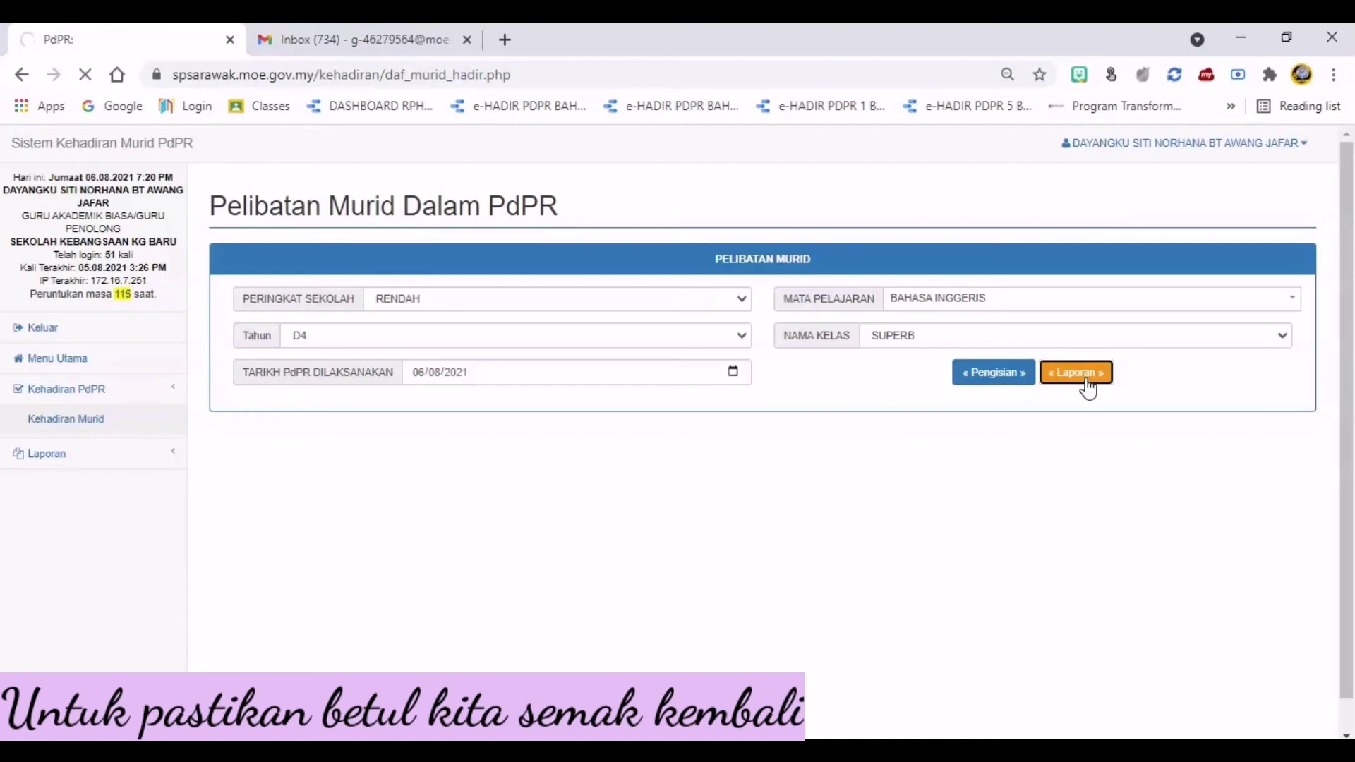
{"action": "left_click", "coordinate": [1088, 384]}
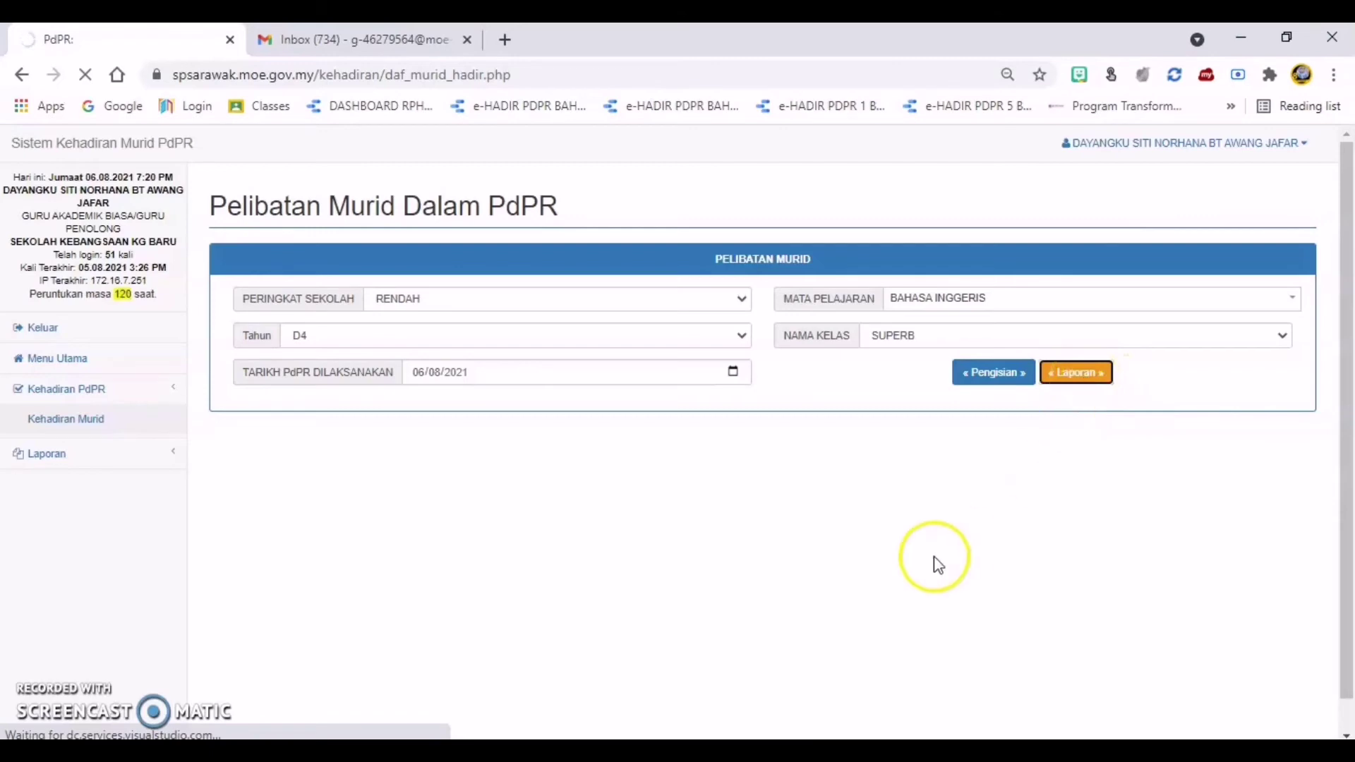
{"action": "scroll", "coordinate": [782, 549], "scroll_direction": "down", "scroll_amount": 5}
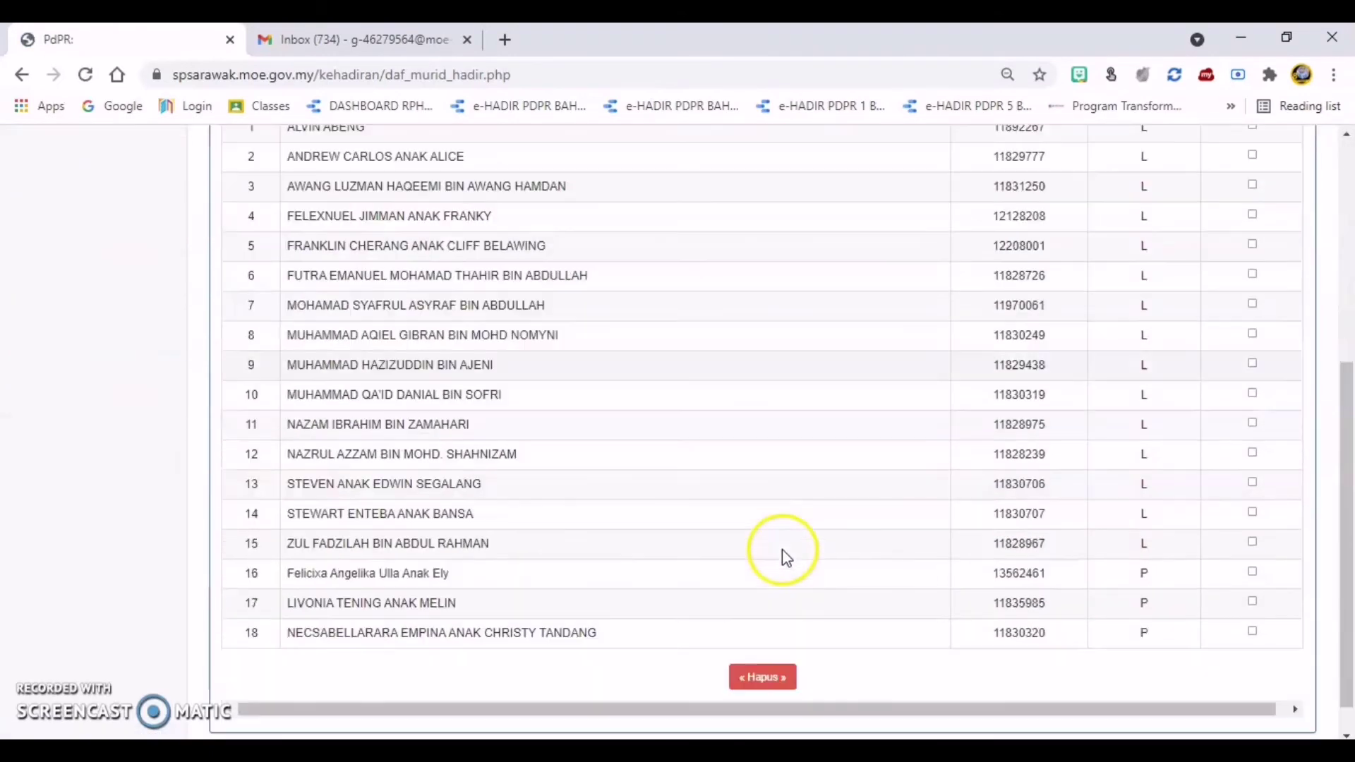
{"action": "scroll", "coordinate": [775, 548], "scroll_direction": "up", "scroll_amount": 1}
{"action": "scroll", "coordinate": [393, 596], "scroll_direction": "down", "scroll_amount": 2}
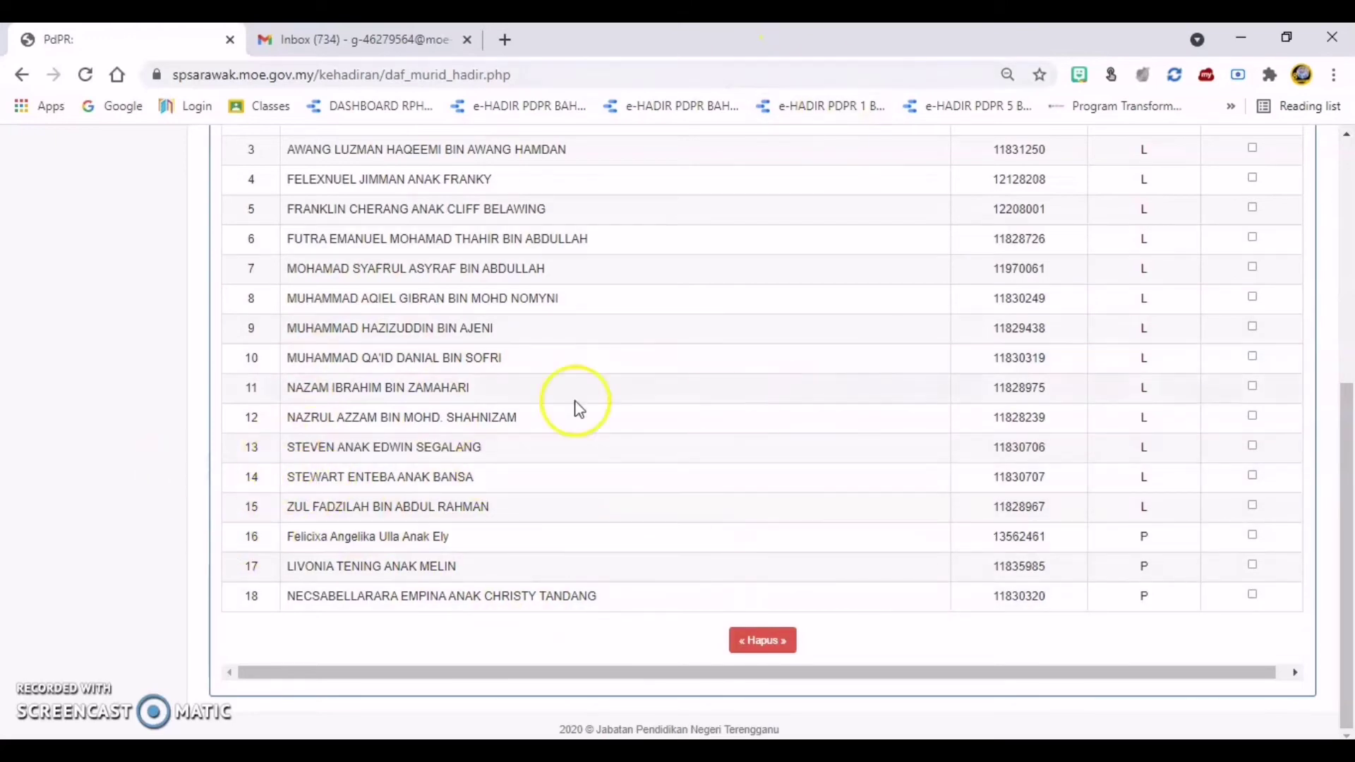
{"action": "scroll", "coordinate": [492, 519], "scroll_direction": "up", "scroll_amount": 3}
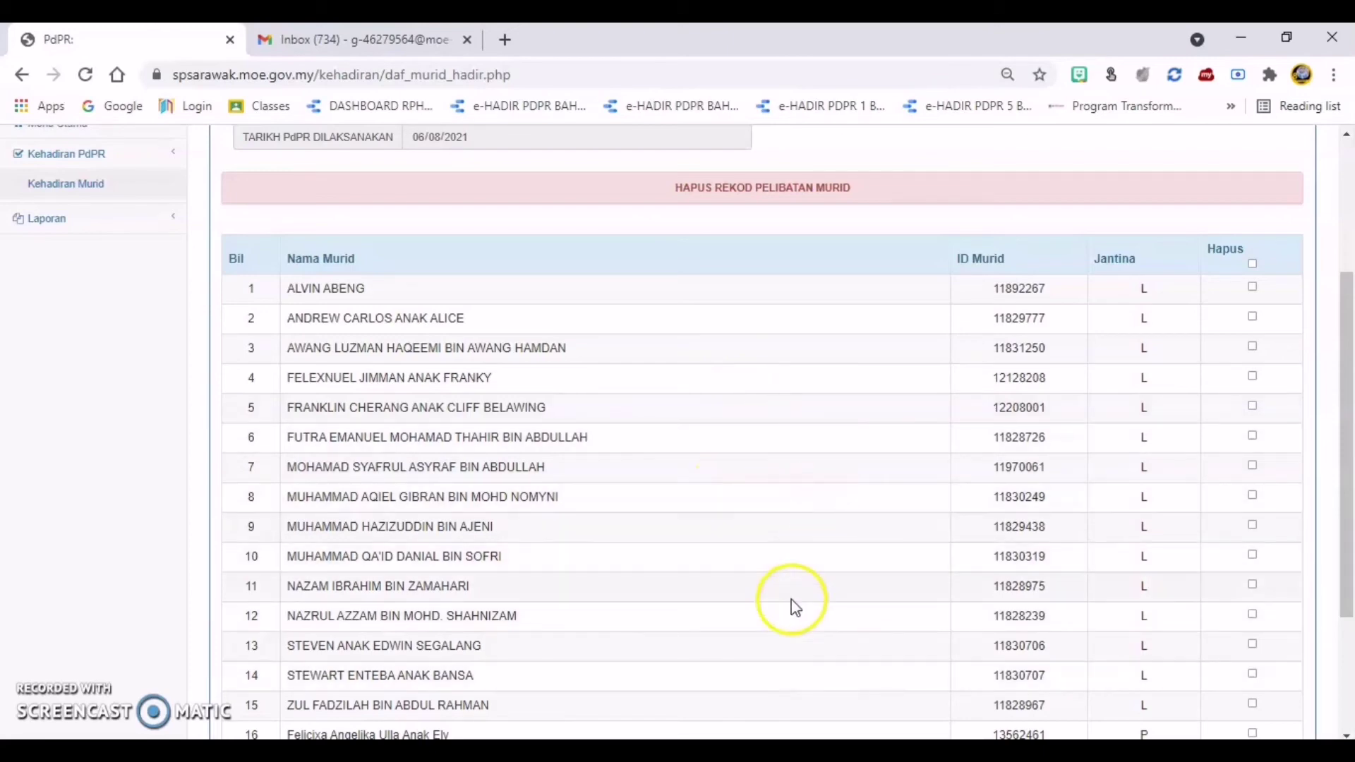
{"action": "scroll", "coordinate": [795, 607], "scroll_direction": "up", "scroll_amount": 3}
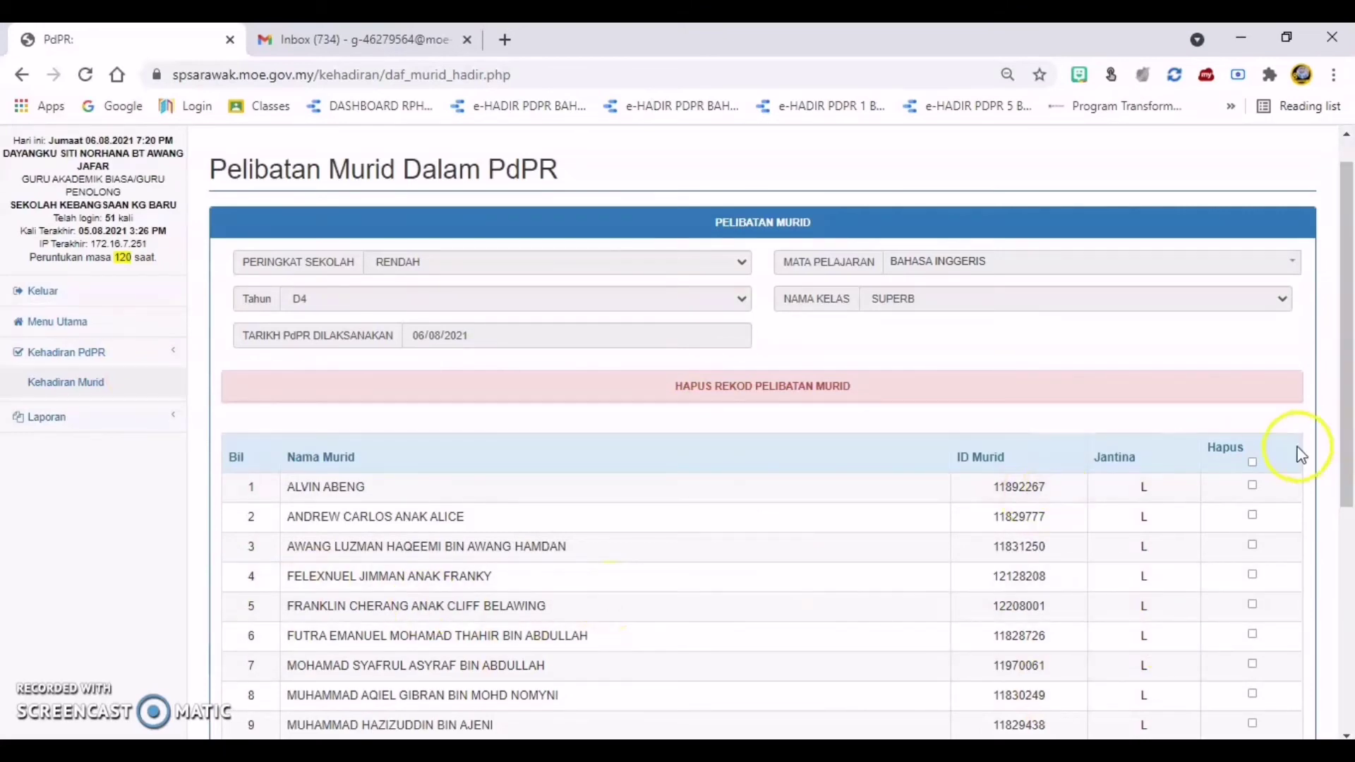
Mark all pupils at once in the Hapus column, review the list, and clear the whole selection
{"action": "scroll", "coordinate": [1298, 447], "scroll_direction": "down", "scroll_amount": 1}
{"action": "left_click", "coordinate": [1254, 364]}
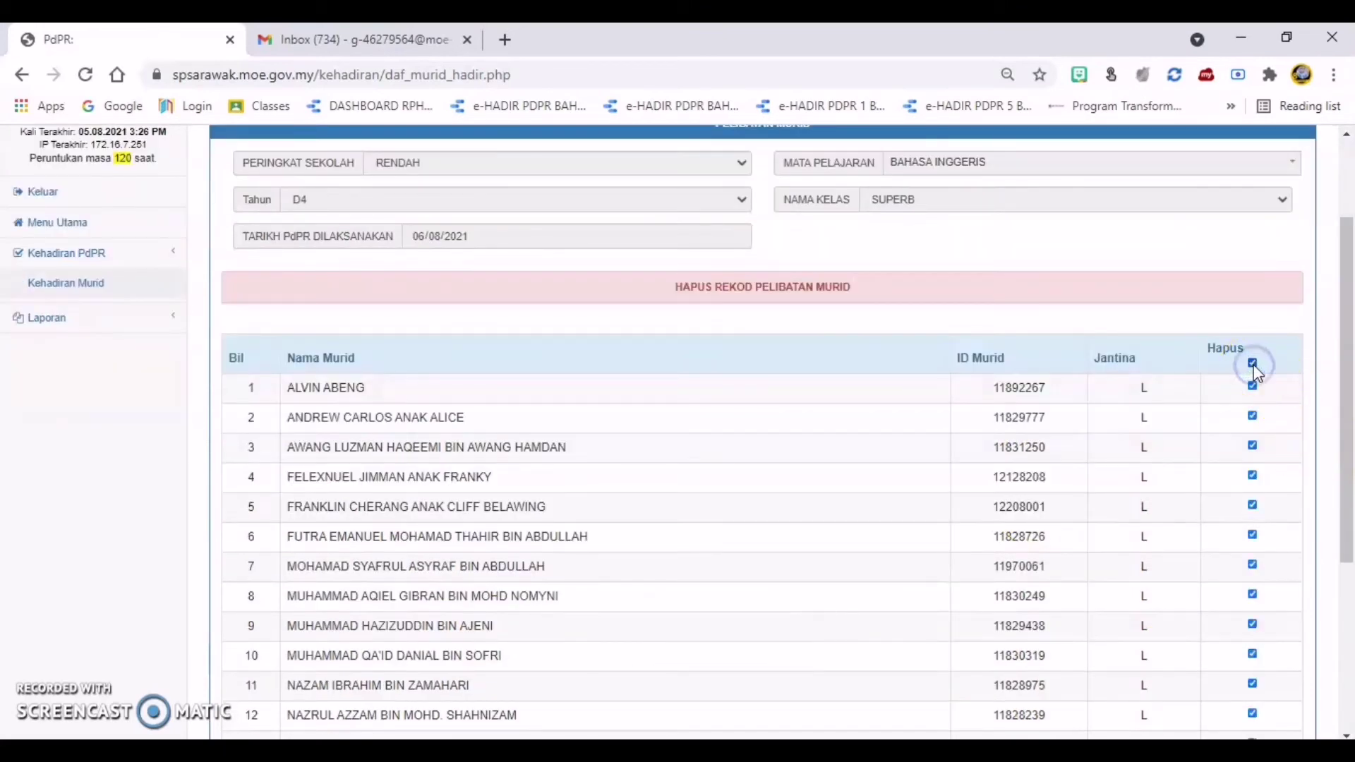
{"action": "scroll", "coordinate": [998, 406], "scroll_direction": "down", "scroll_amount": 4}
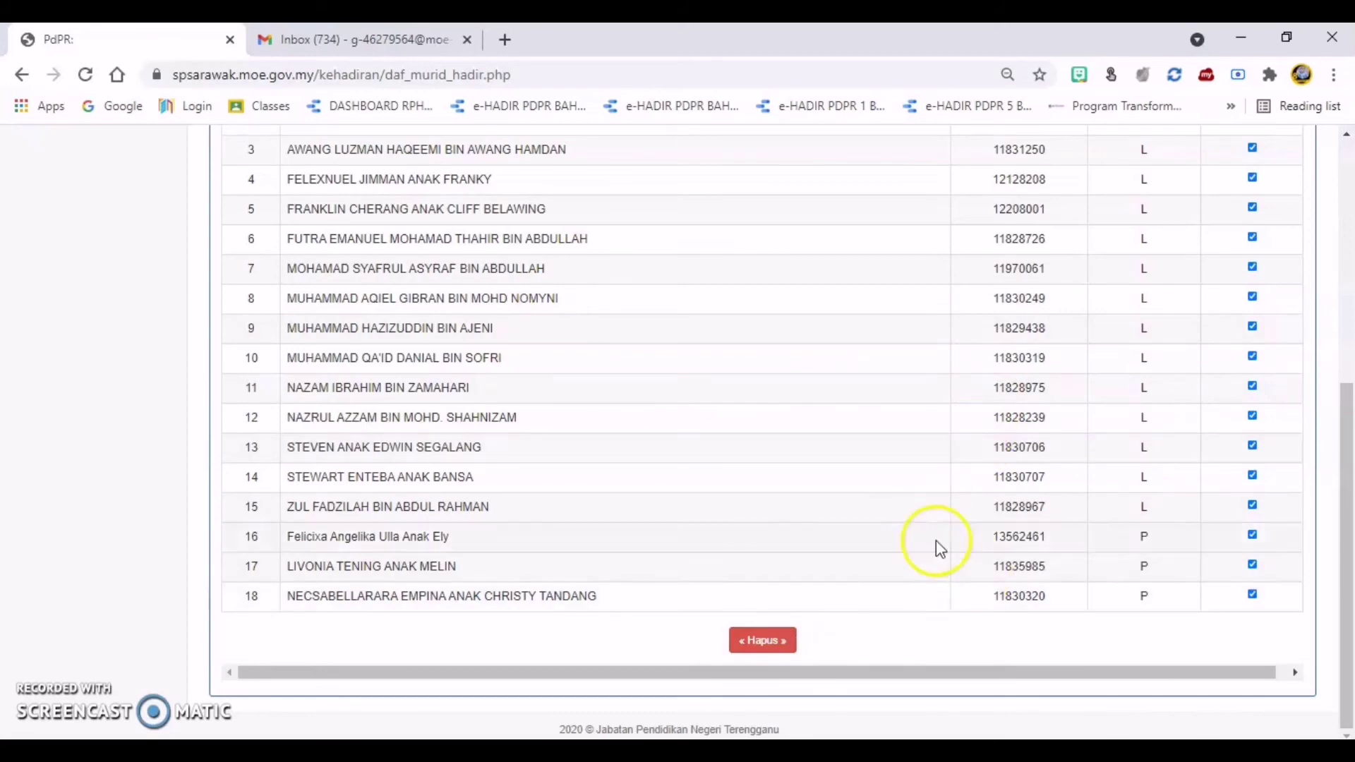
{"action": "scroll", "coordinate": [923, 553], "scroll_direction": "up", "scroll_amount": 3}
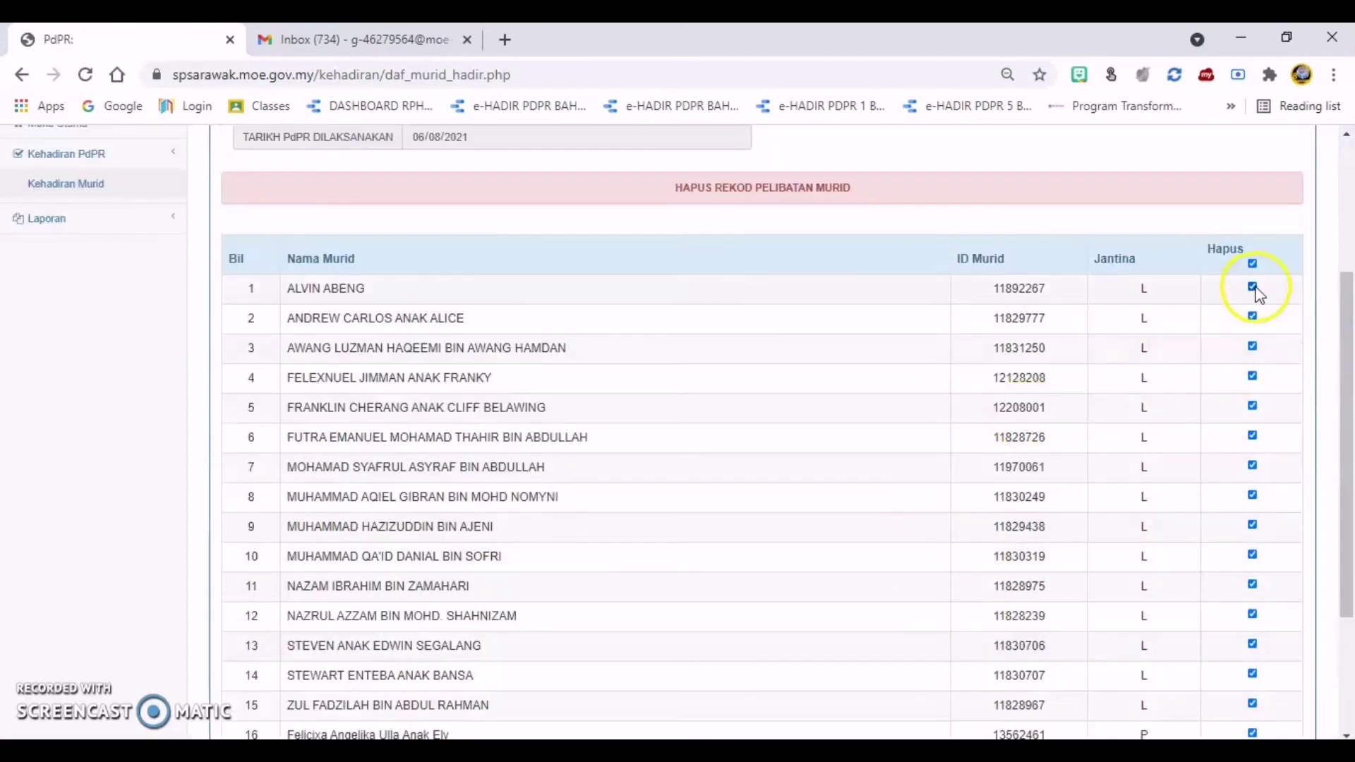
{"action": "left_click", "coordinate": [1253, 265]}
{"action": "scroll", "coordinate": [1096, 437], "scroll_direction": "down", "scroll_amount": 3}
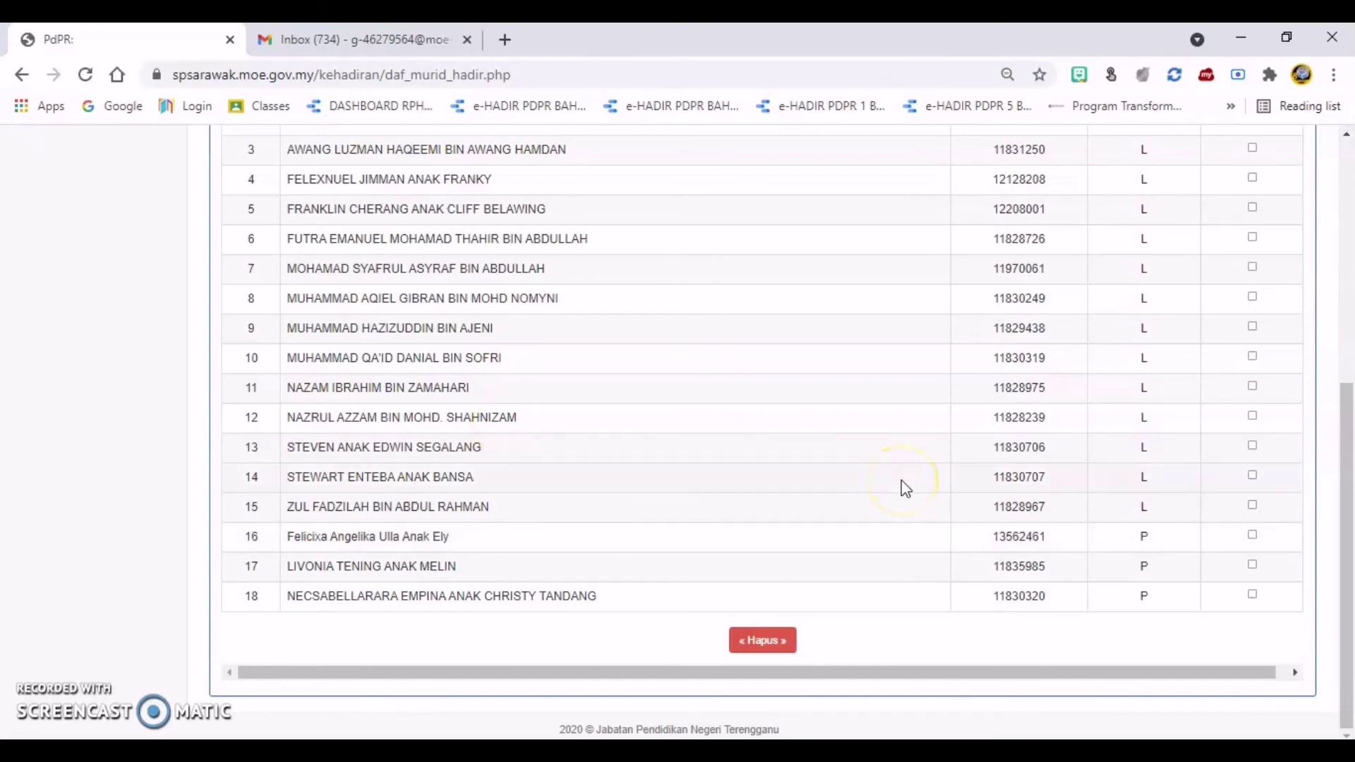
{"action": "scroll", "coordinate": [959, 341], "scroll_direction": "up", "scroll_amount": 4}
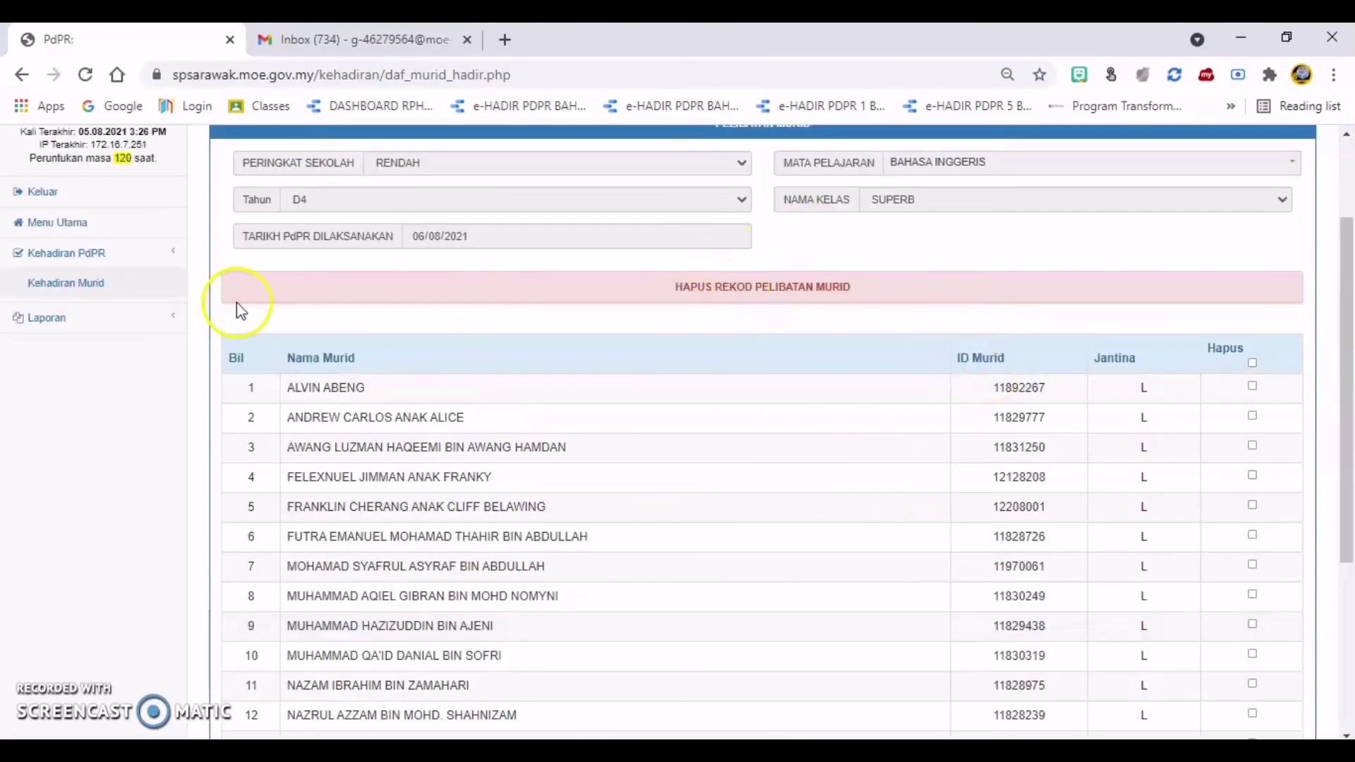